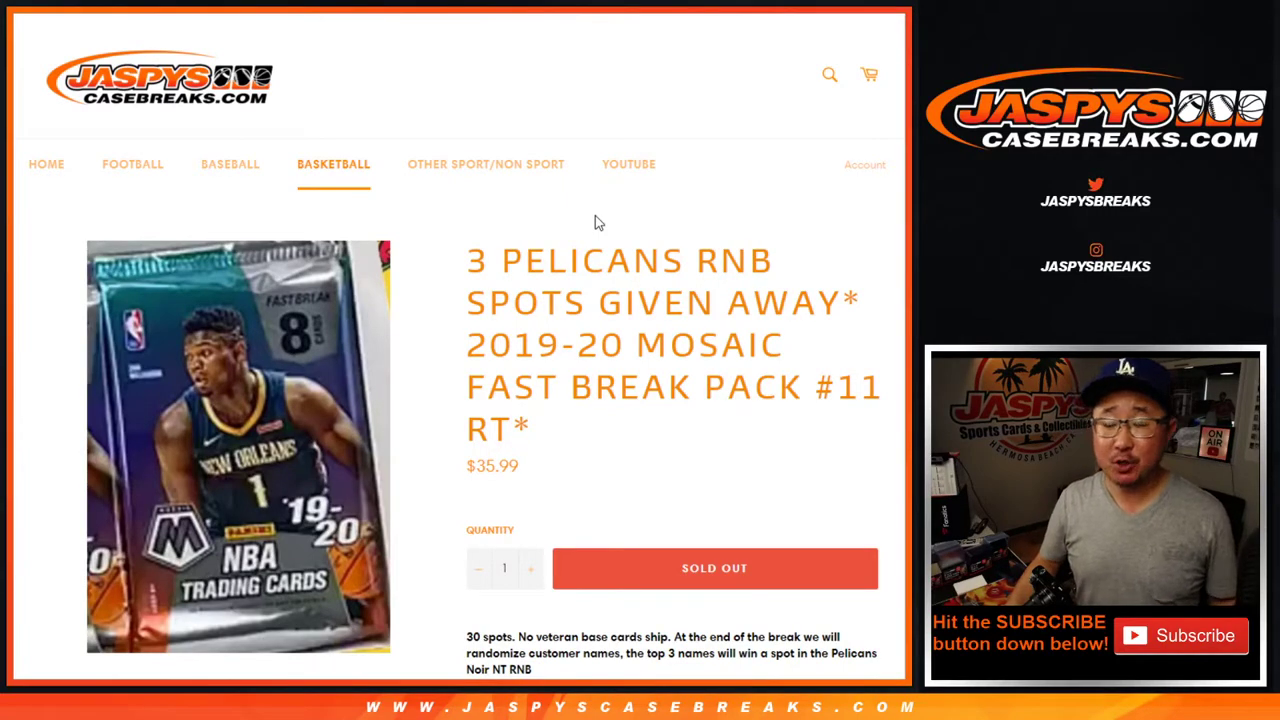
Step: Review the product title of the 2019-20 Mosaic Fast Break Pack #11 break and its Pelicans RNB spots giveaway
drag(499, 355, 717, 338)
click(717, 338)
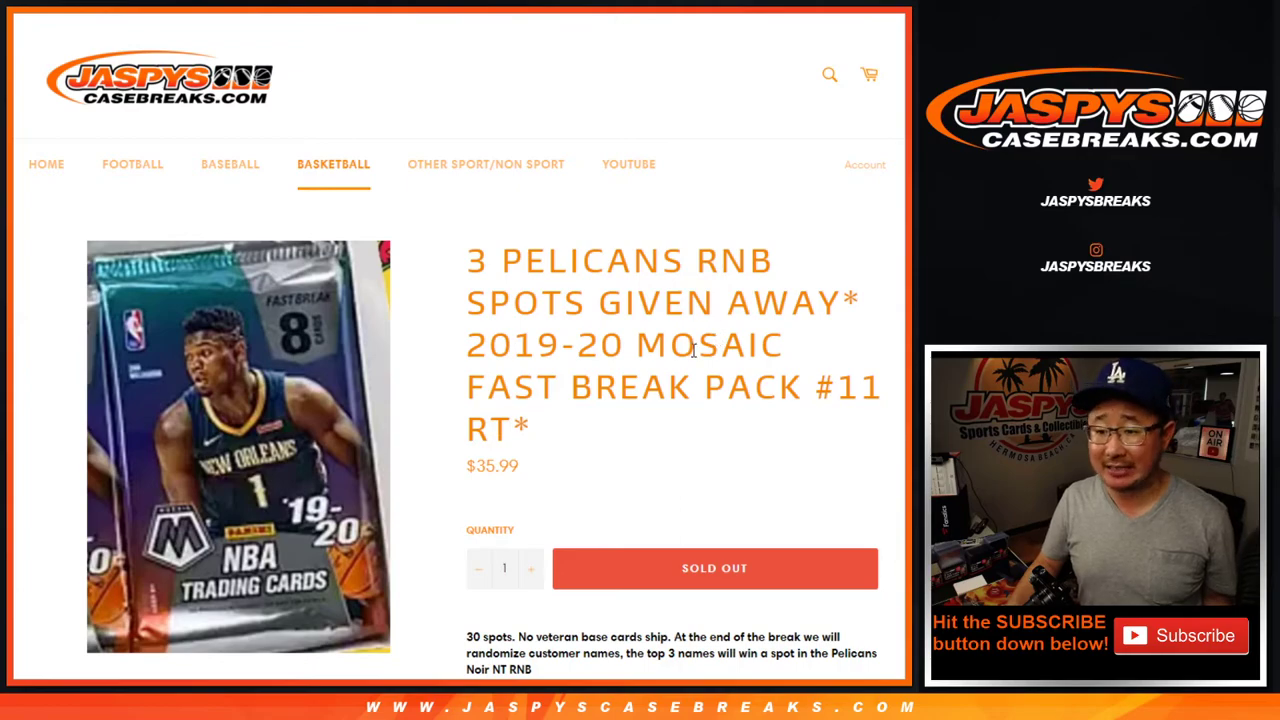
drag(487, 386, 618, 386)
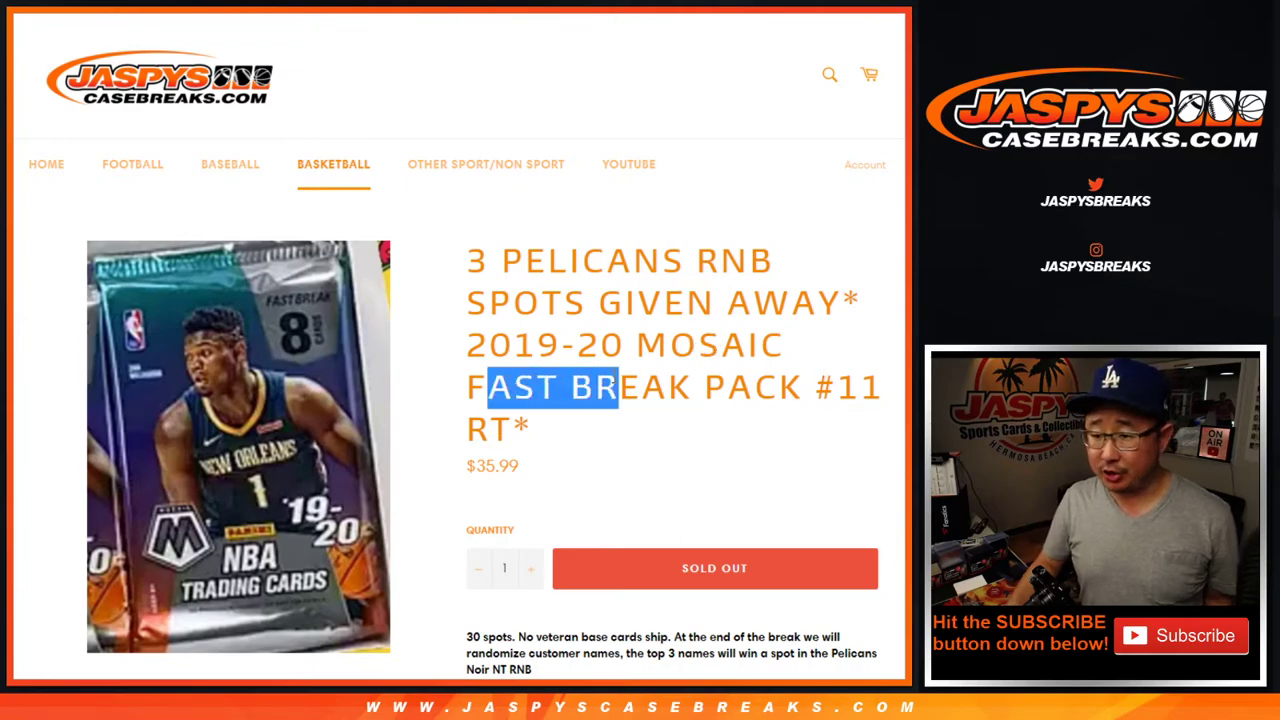
click(772, 364)
drag(800, 386, 871, 386)
click(872, 380)
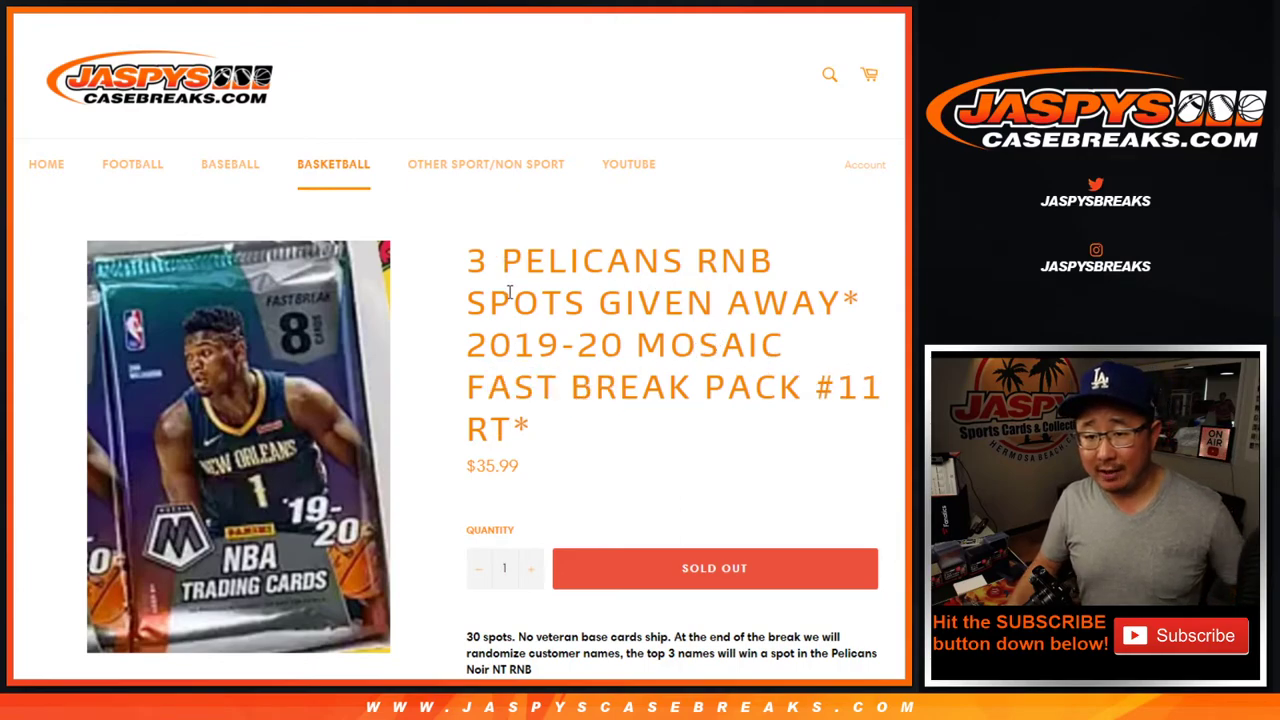
scroll(640, 330, down, 3)
scroll(630, 327, up, 3)
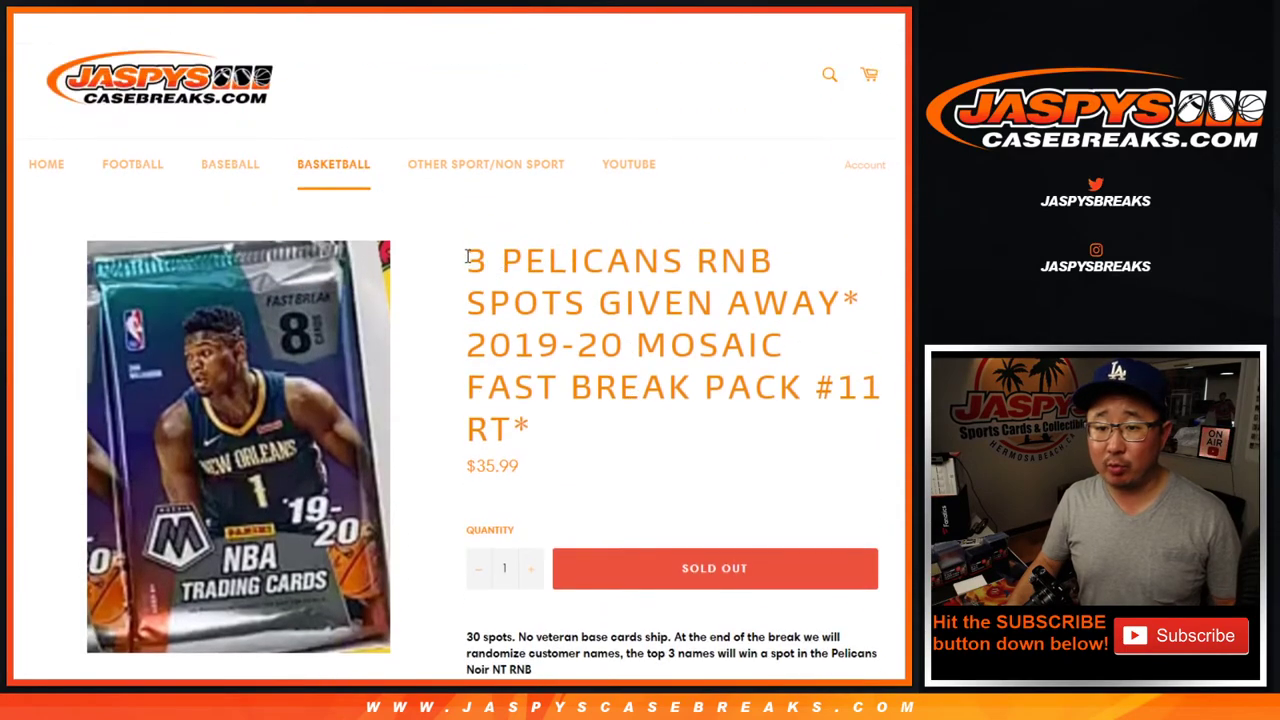
drag(468, 257, 745, 265)
click(738, 273)
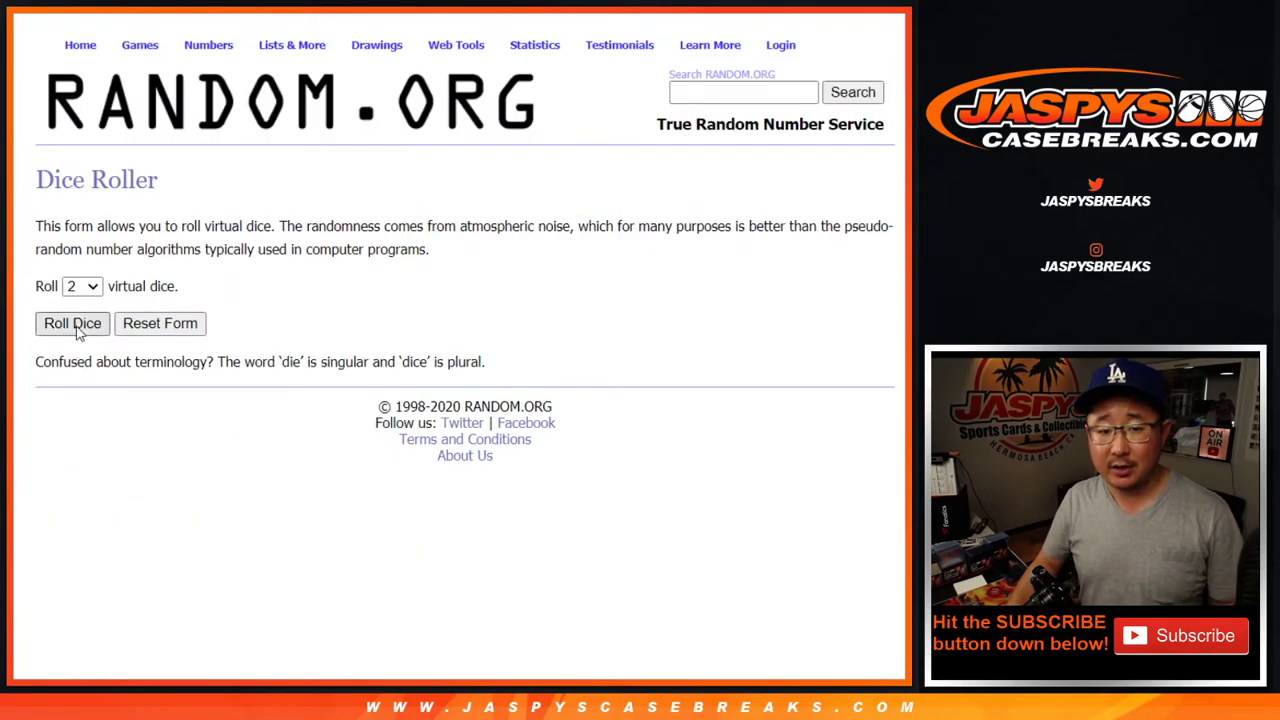
Step: Roll the two virtual dice and randomize the customer name list seven times
click(72, 324)
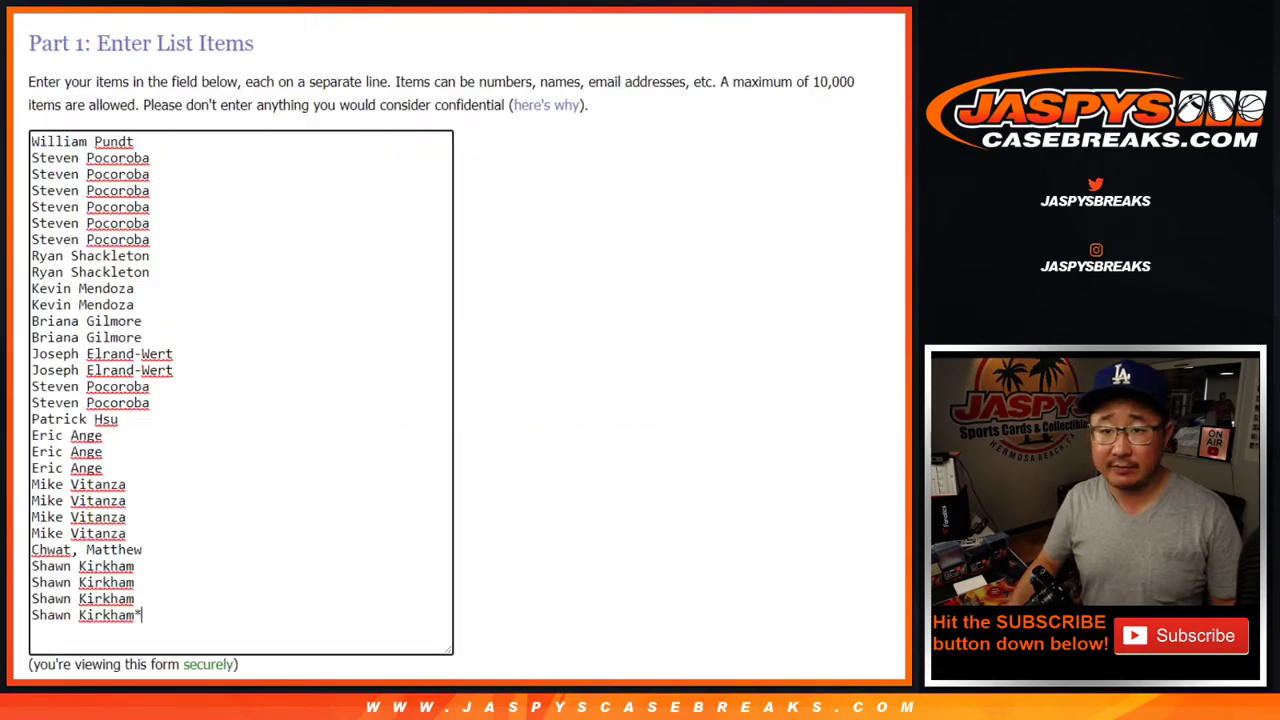
scroll(234, 557, down, 3)
click(62, 566)
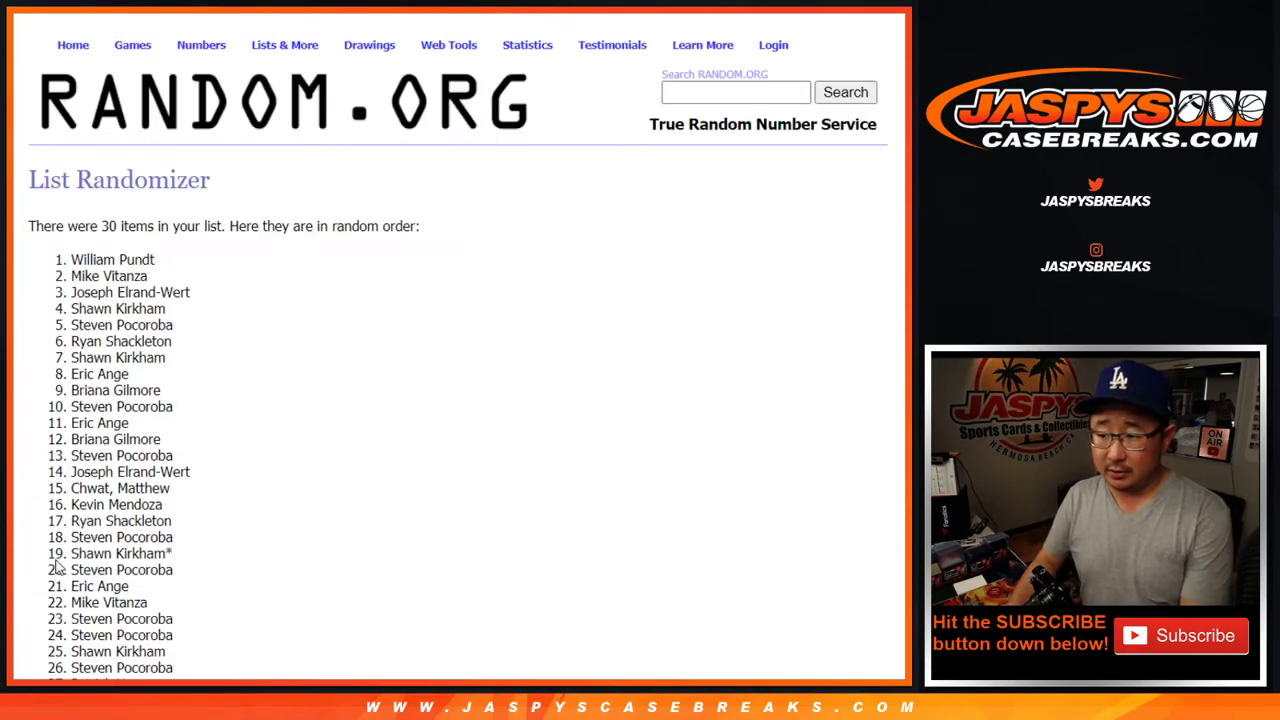
scroll(57, 566, down, 5)
click(57, 562)
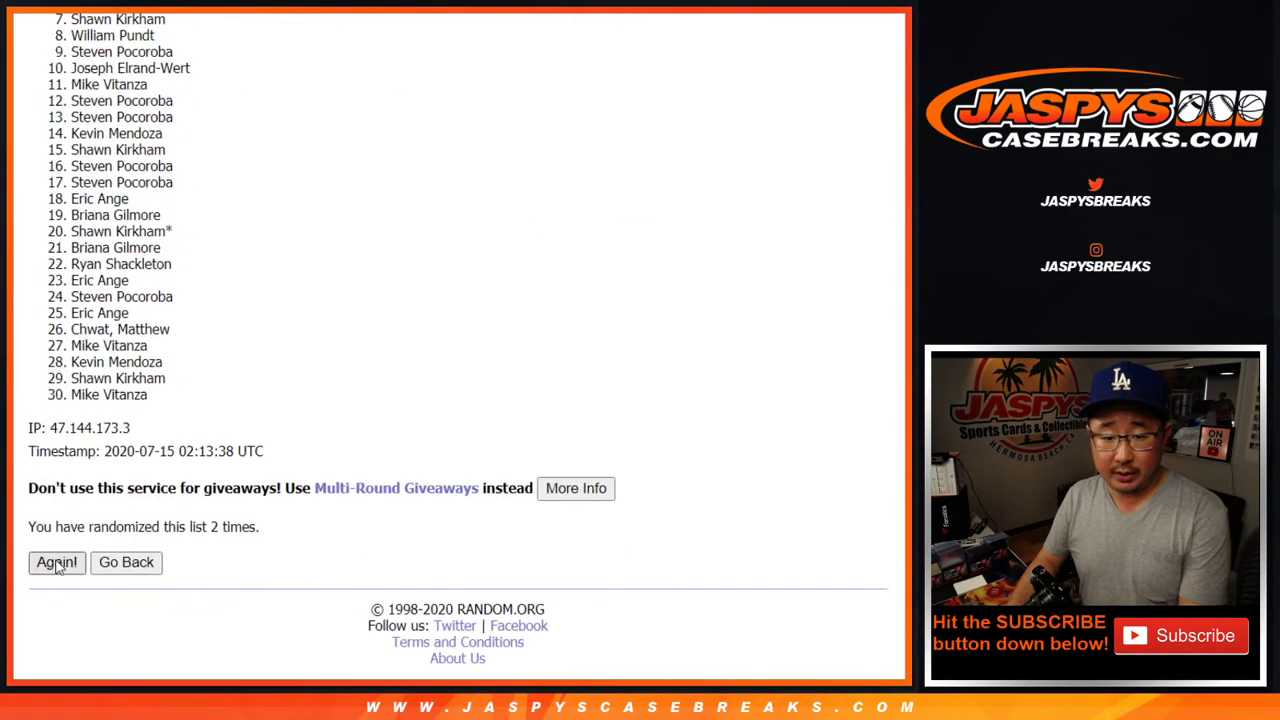
click(57, 562)
click(57, 562)
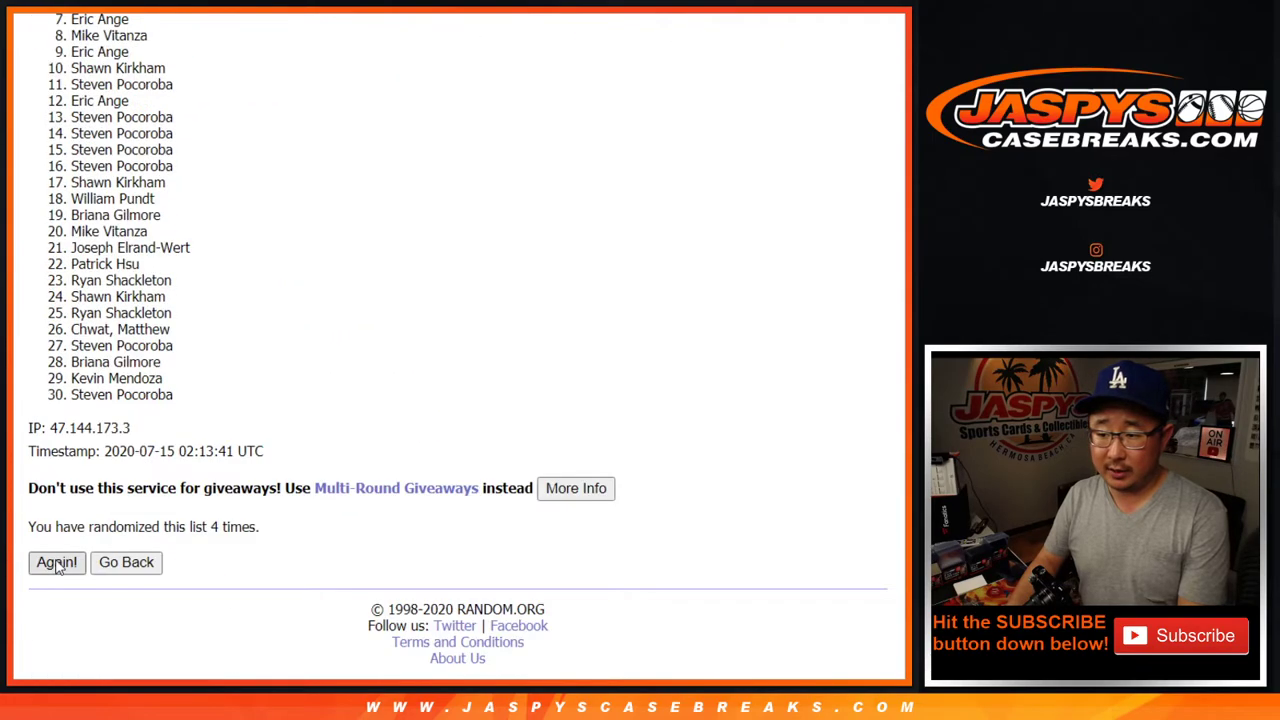
click(57, 562)
click(57, 562)
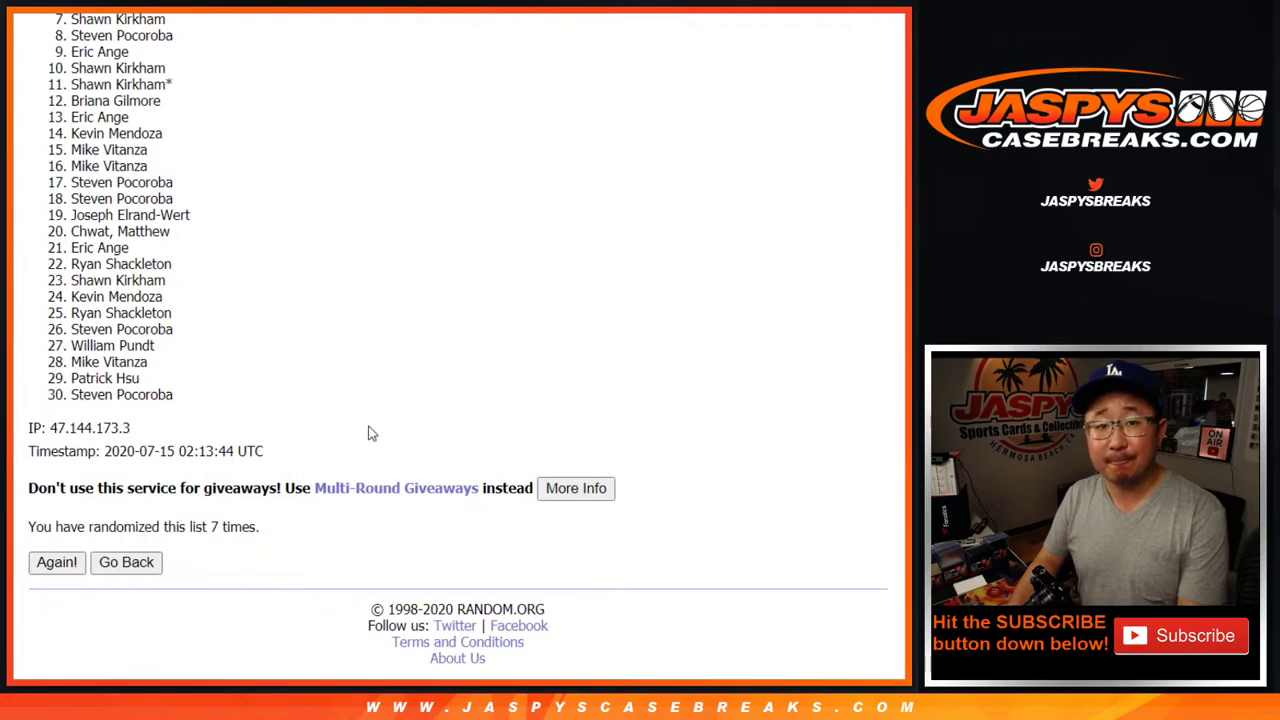
Step: Copy all 30 randomized customer names into column A of the break's Google Sheets spreadsheet, starting at A1
scroll(285, 405, up, 3)
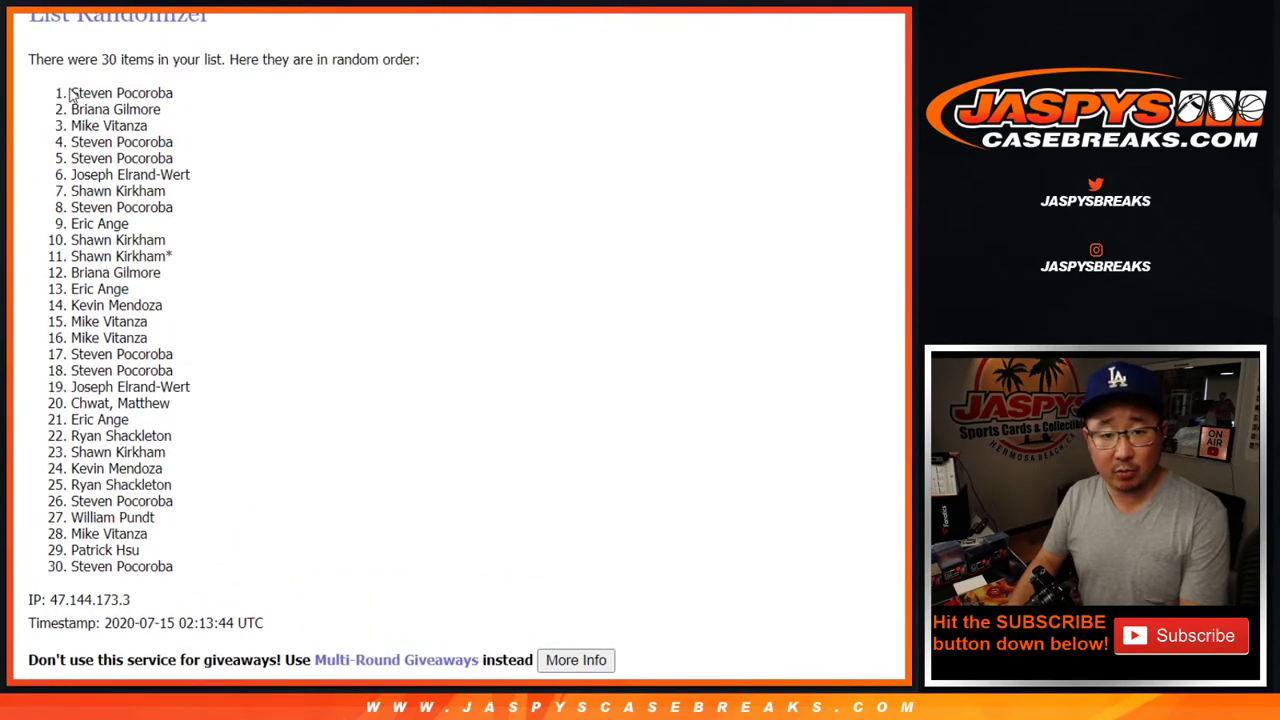
drag(72, 93, 189, 565)
scroll(204, 515, down, 1)
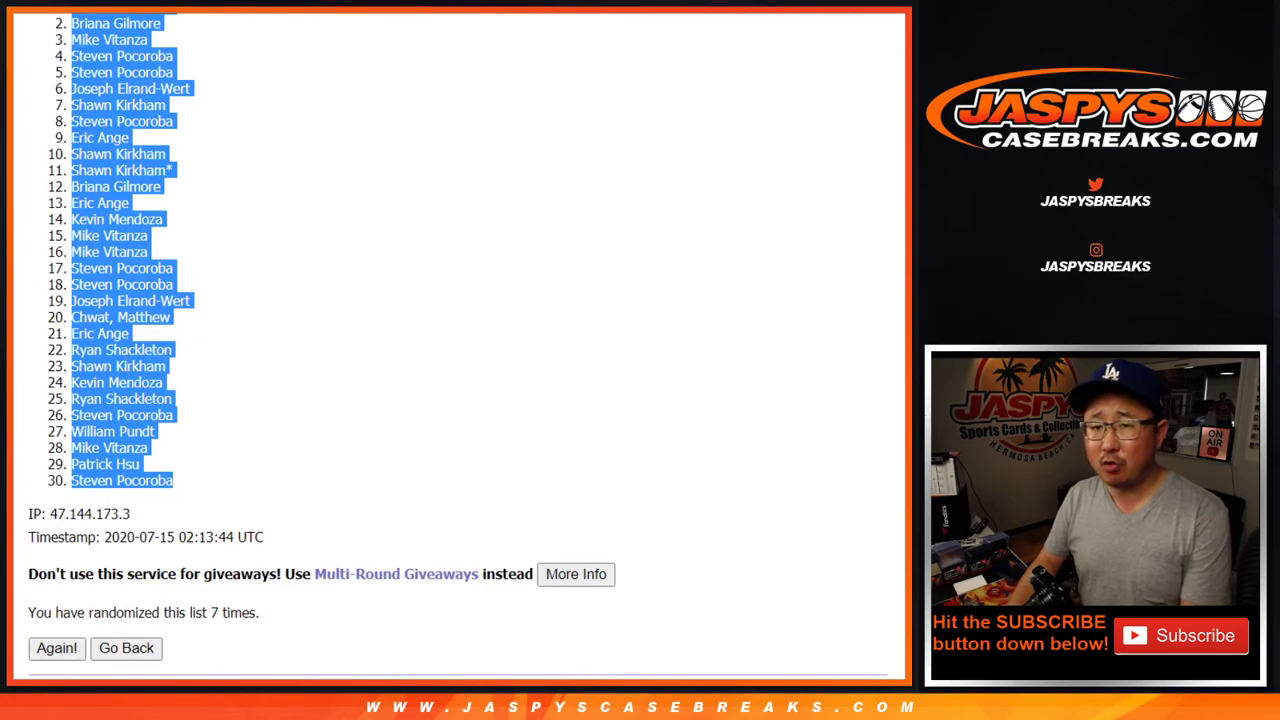
key(ctrl+Tab)
right_click(108, 152)
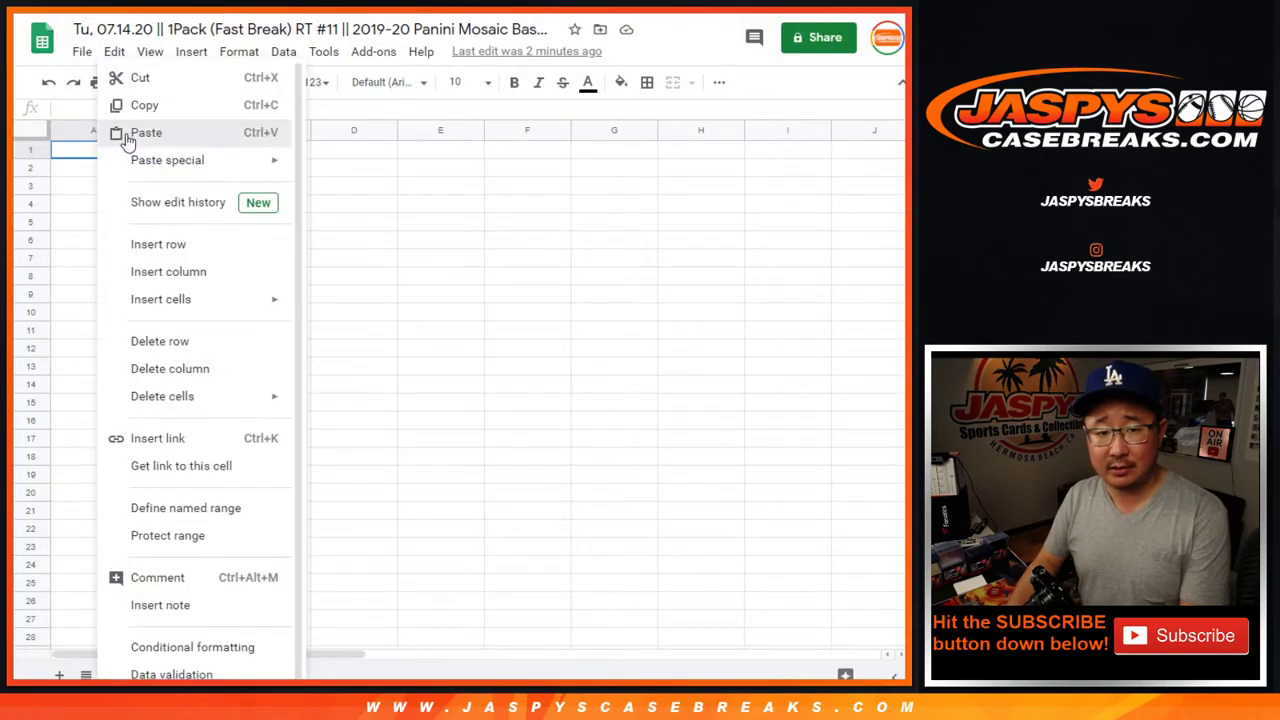
click(127, 138)
Step: Return to the List Randomizer holding the NBA team names and randomize that list seven times
key(ctrl+Tab)
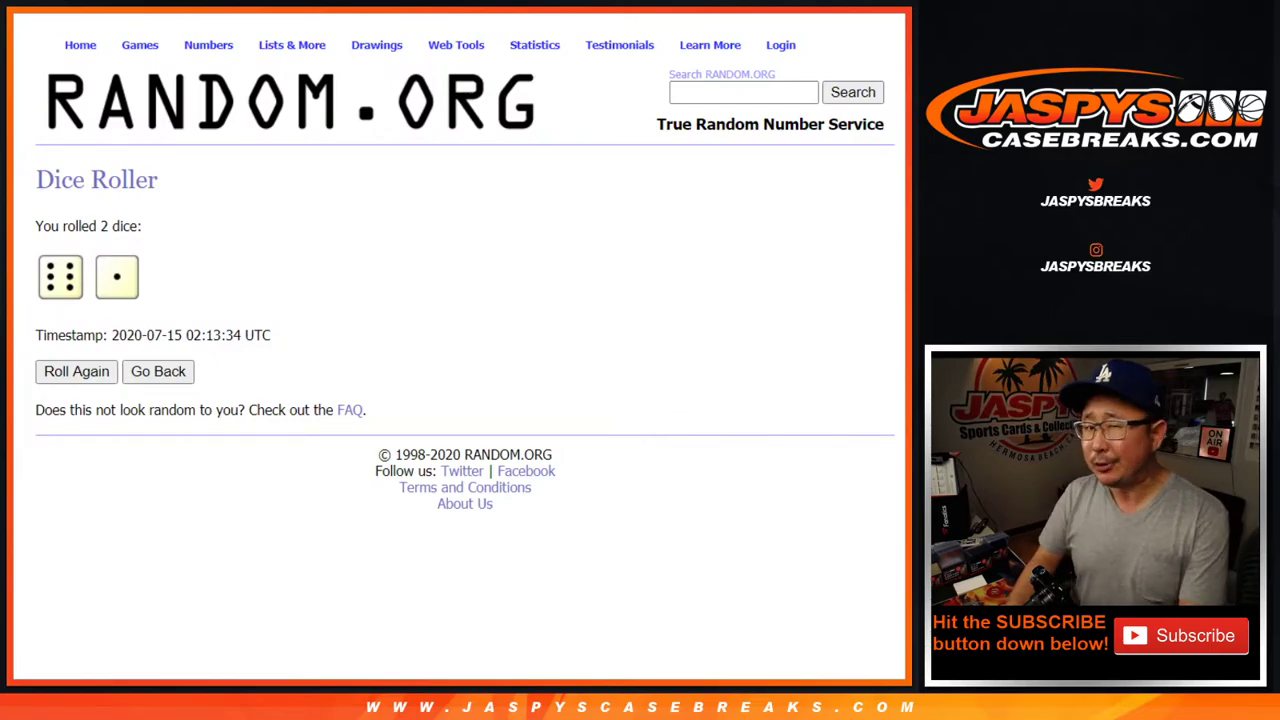
key(ctrl+Tab)
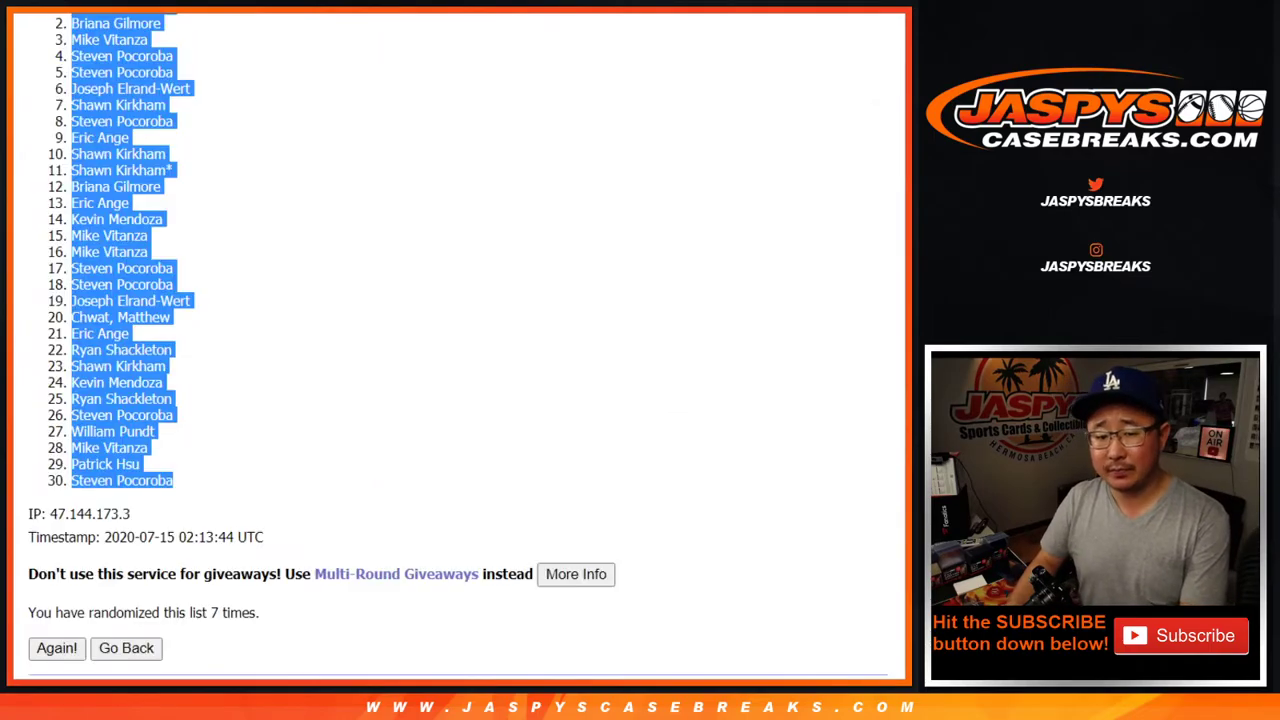
key(ctrl+Tab)
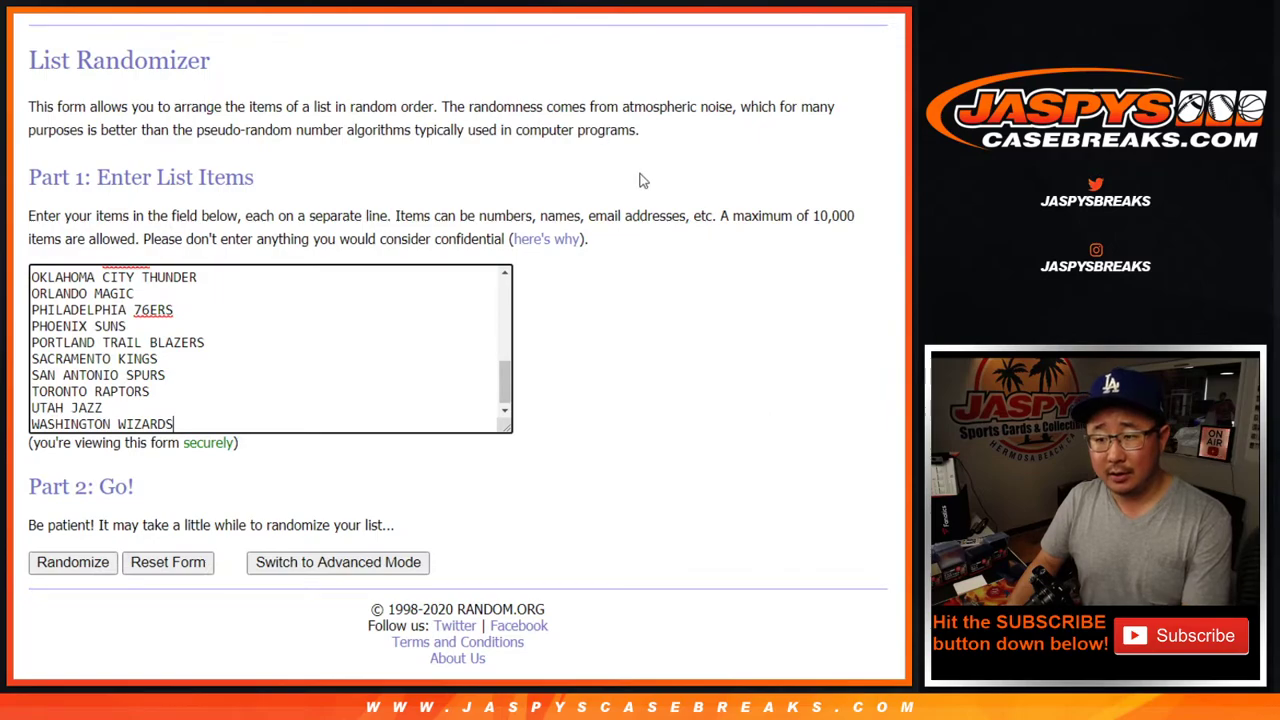
click(69, 563)
scroll(47, 565, down, 2)
scroll(47, 565, down, 1)
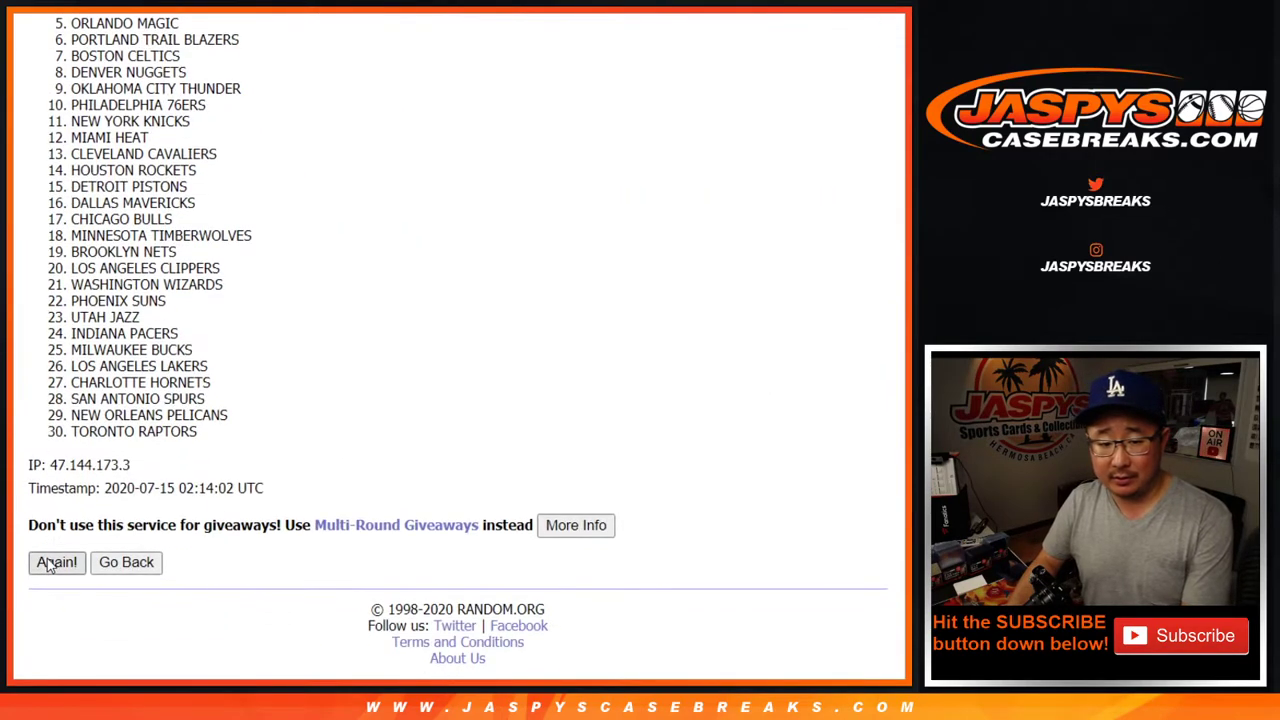
click(57, 562)
click(57, 562)
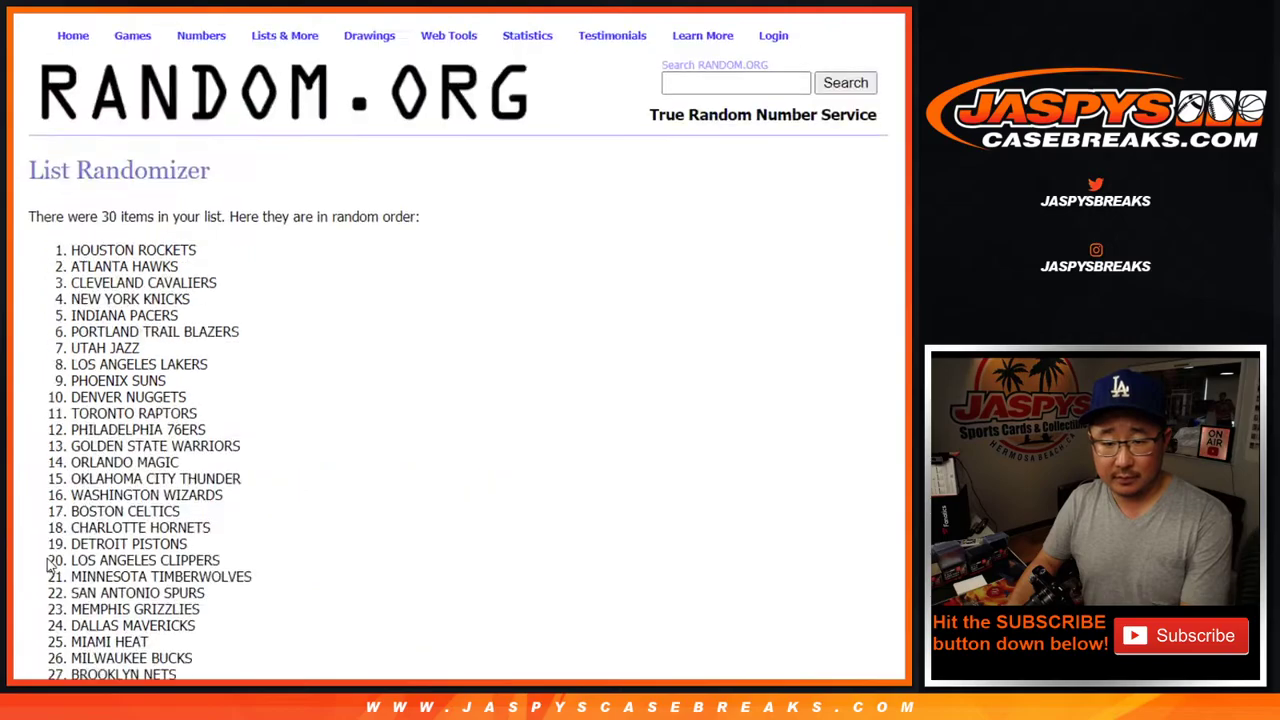
click(57, 562)
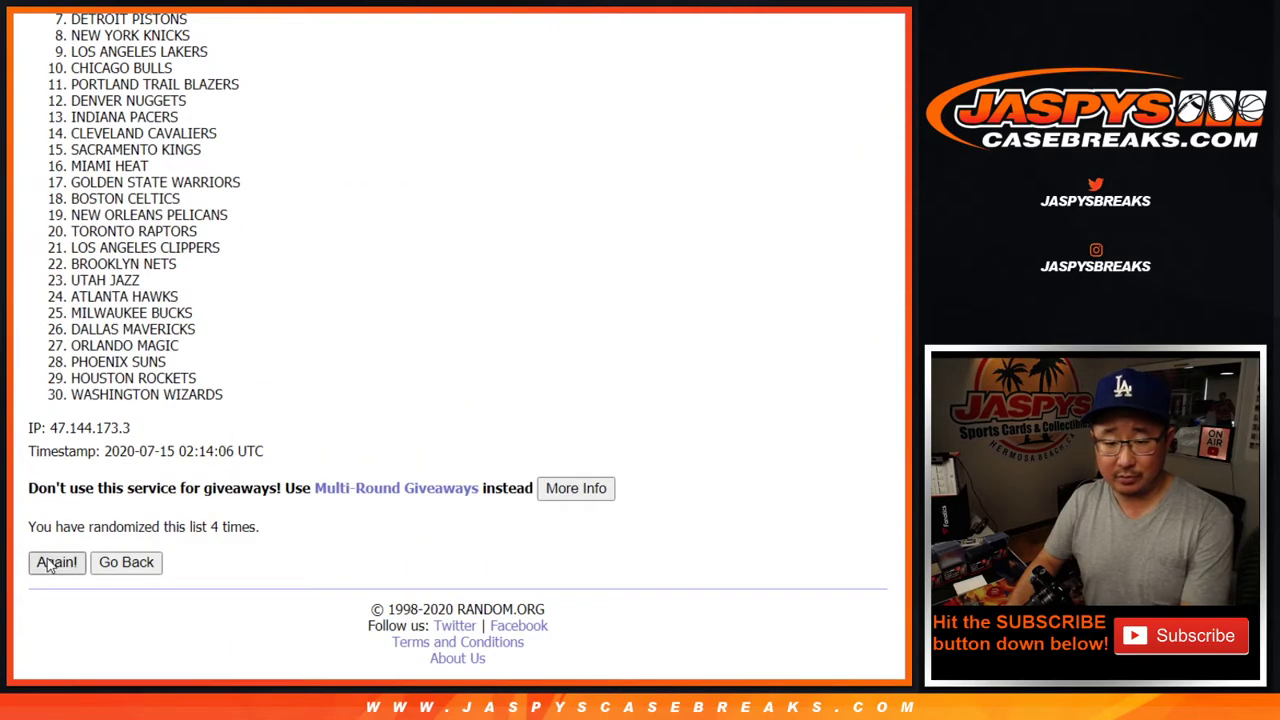
click(57, 562)
click(57, 562)
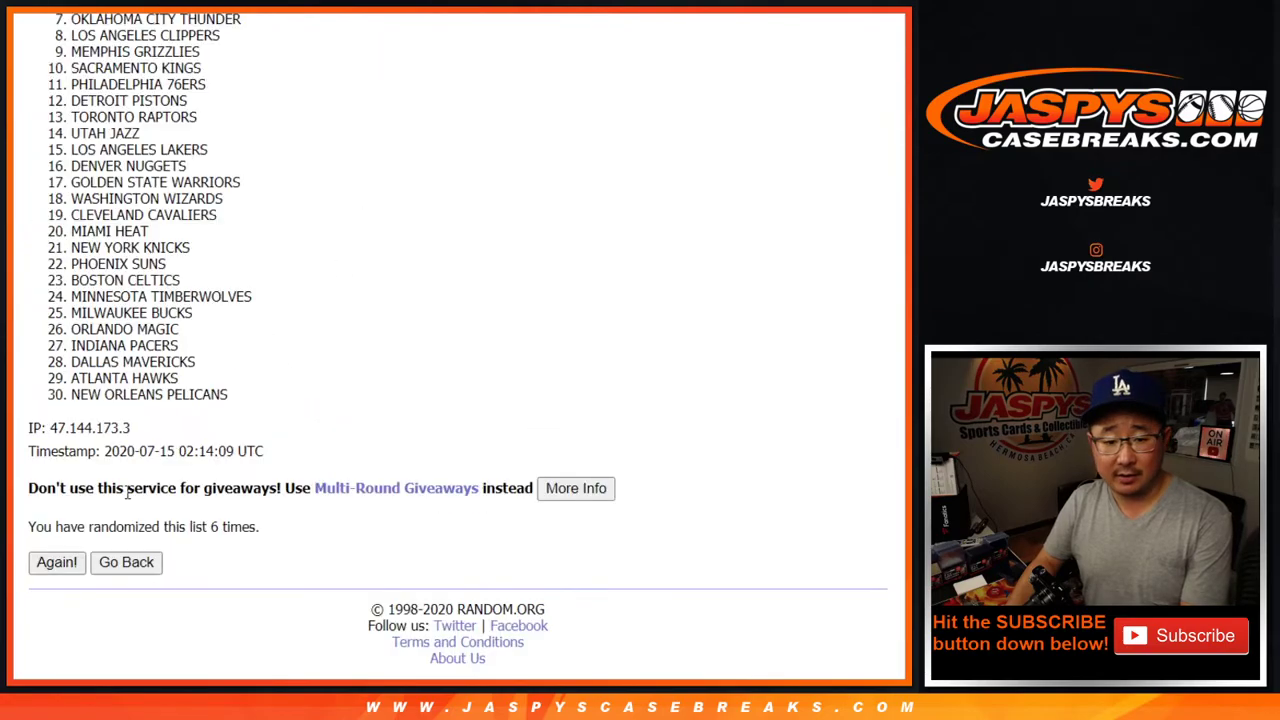
click(57, 562)
scroll(371, 451, down, 4)
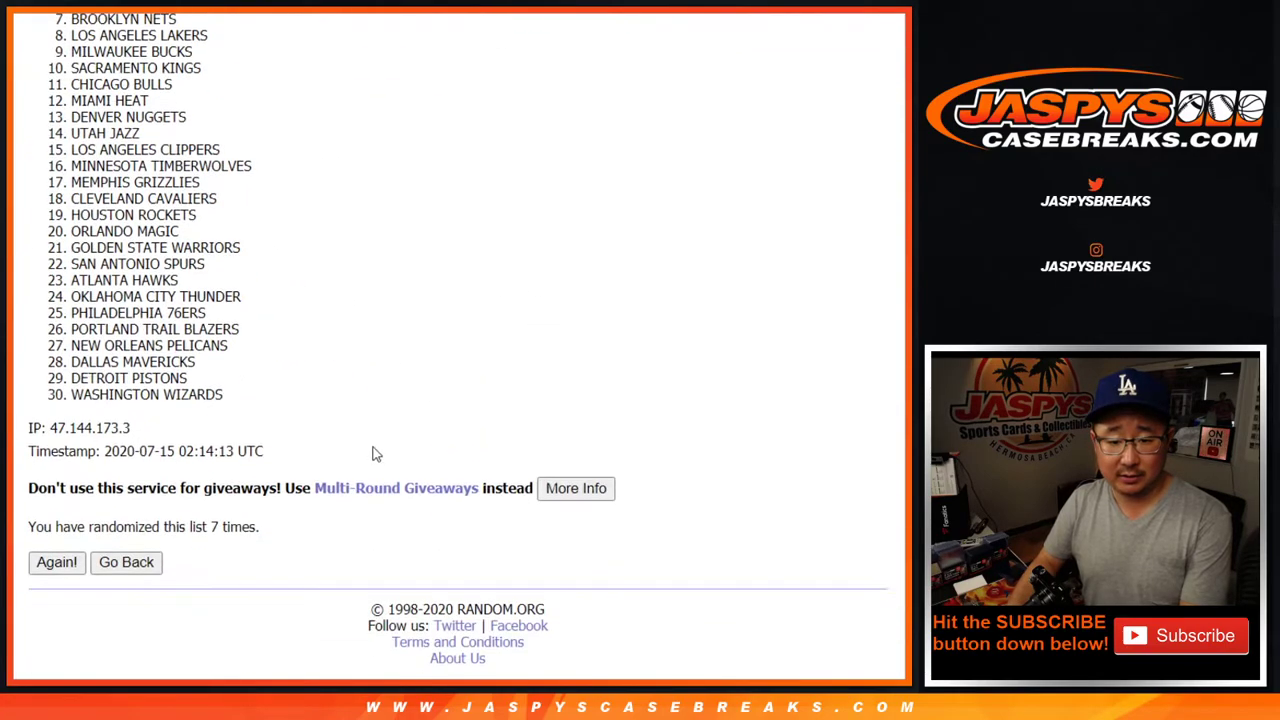
Step: Copy the 30 randomized team names into column B of the spreadsheet, starting at B1 beside the customer names
scroll(271, 466, up, 2)
drag(68, 102, 233, 573)
key(ctrl+c)
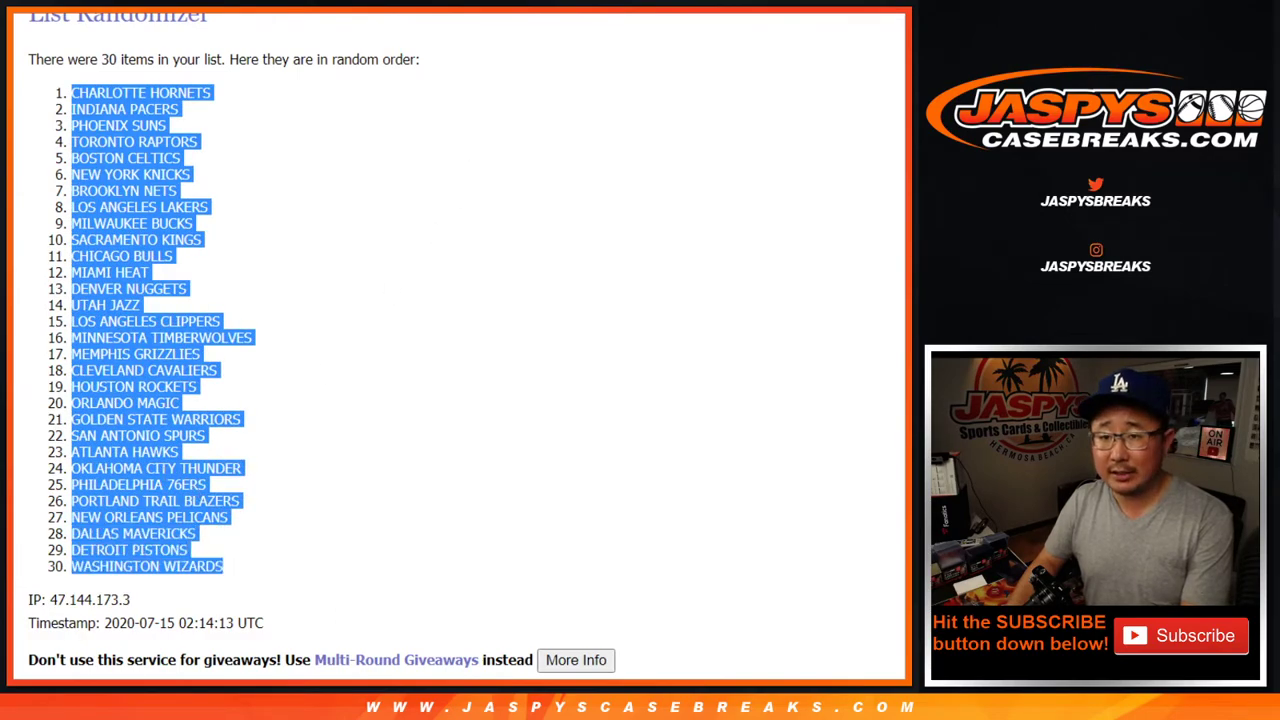
key(ctrl+Tab)
click(170, 153)
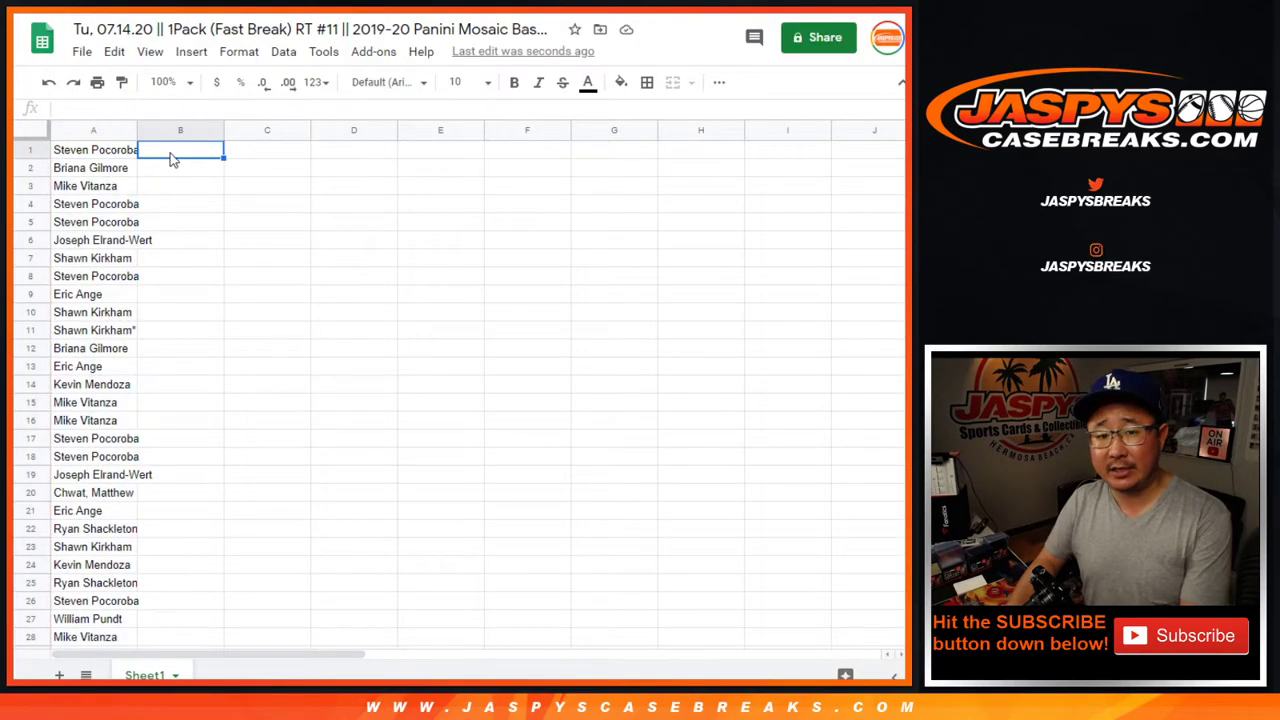
right_click(170, 153)
click(214, 129)
Step: Format the entire sheet in Cambria at font size 12
click(30, 130)
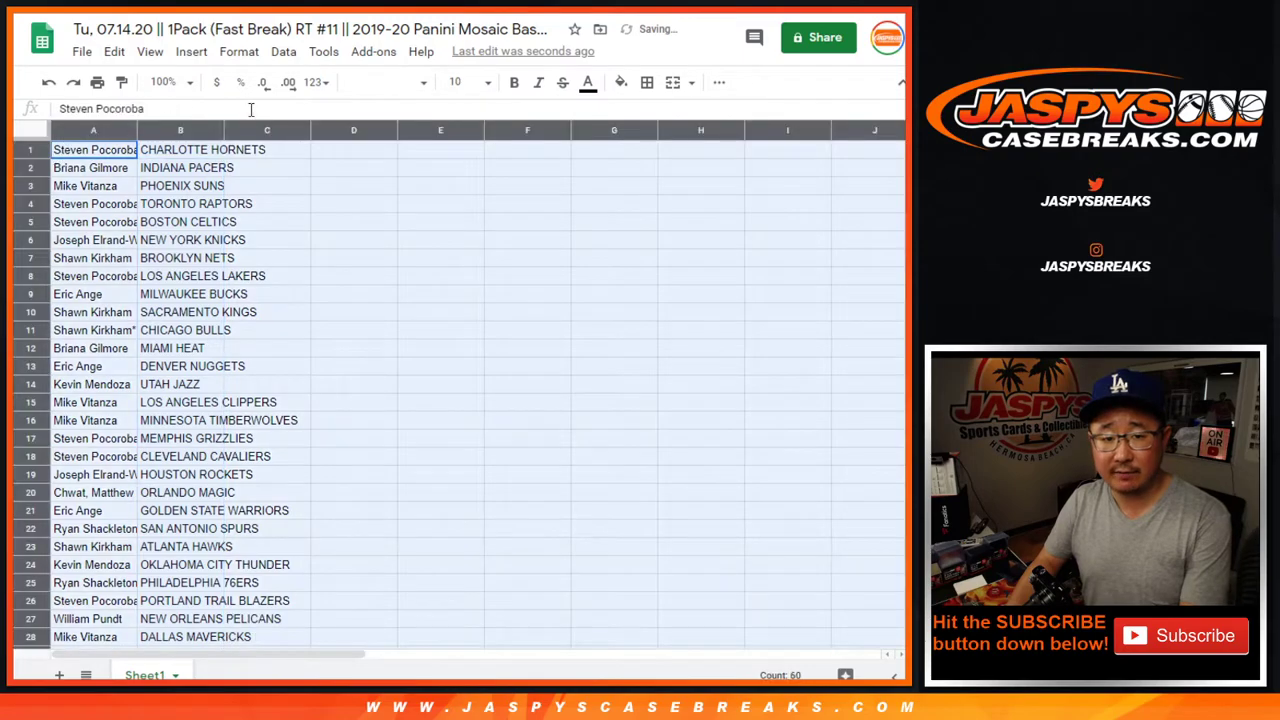
click(380, 84)
click(460, 84)
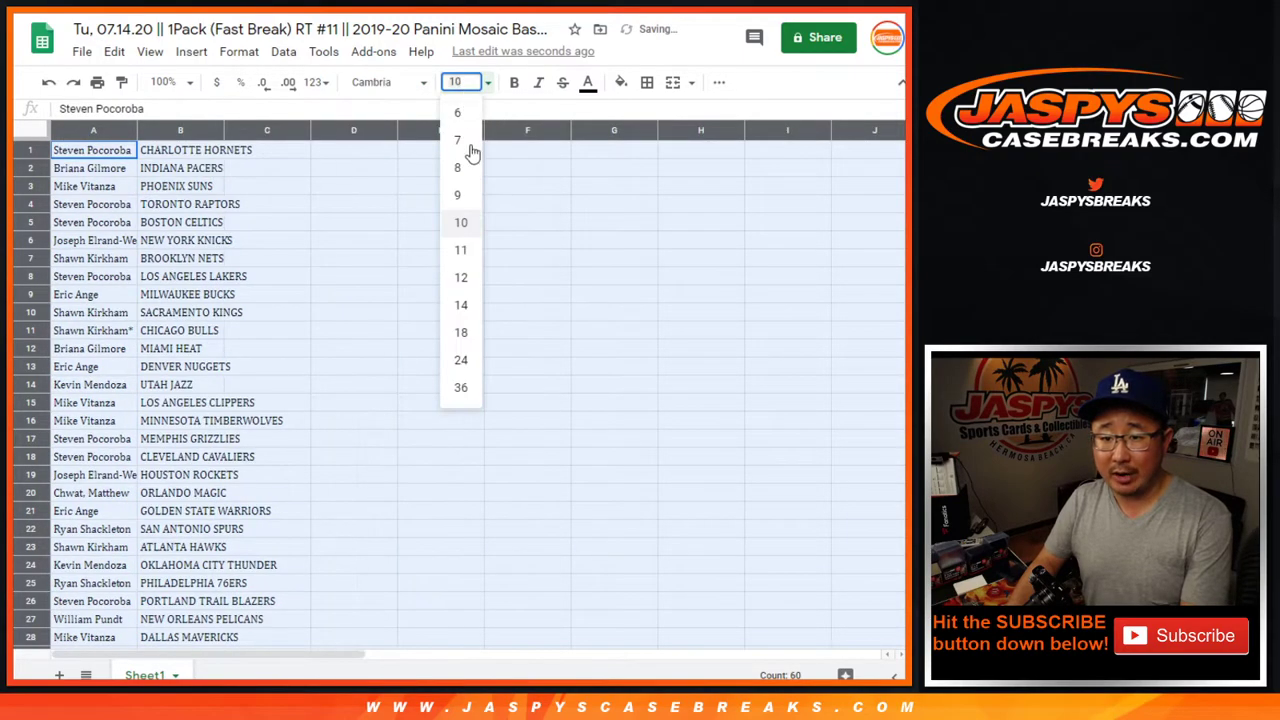
click(460, 277)
Step: Set the sheet's zoom to 125% and fit the widths of columns A and B to their contents
click(168, 82)
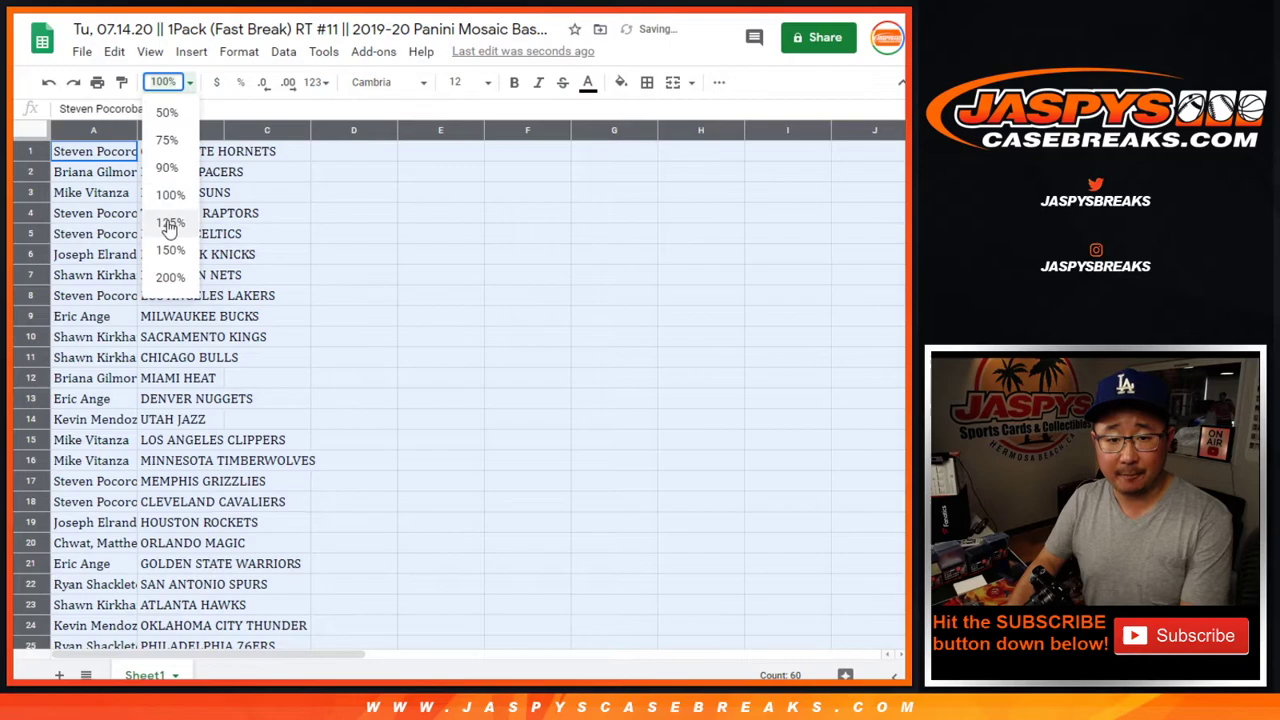
click(170, 220)
double_click(166, 124)
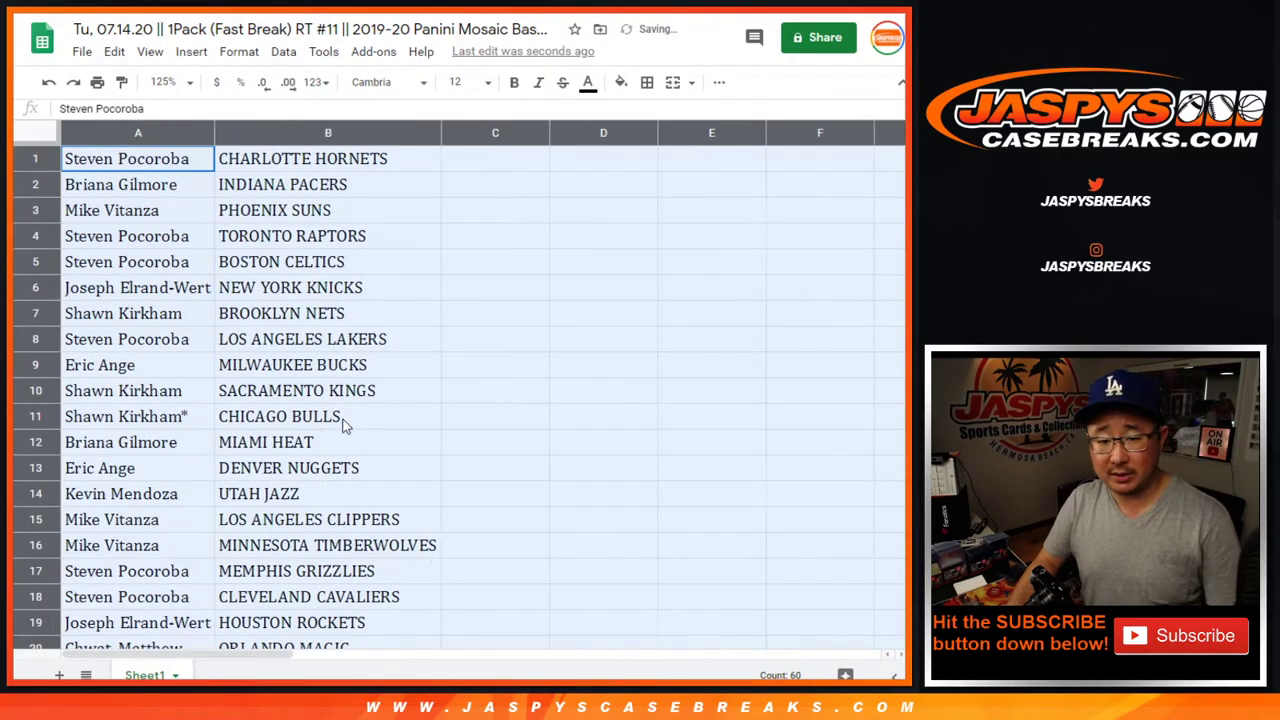
Step: Review the customer and team pairings in two halves, selecting A1:B15 and A16:B30
shift+click(272, 528)
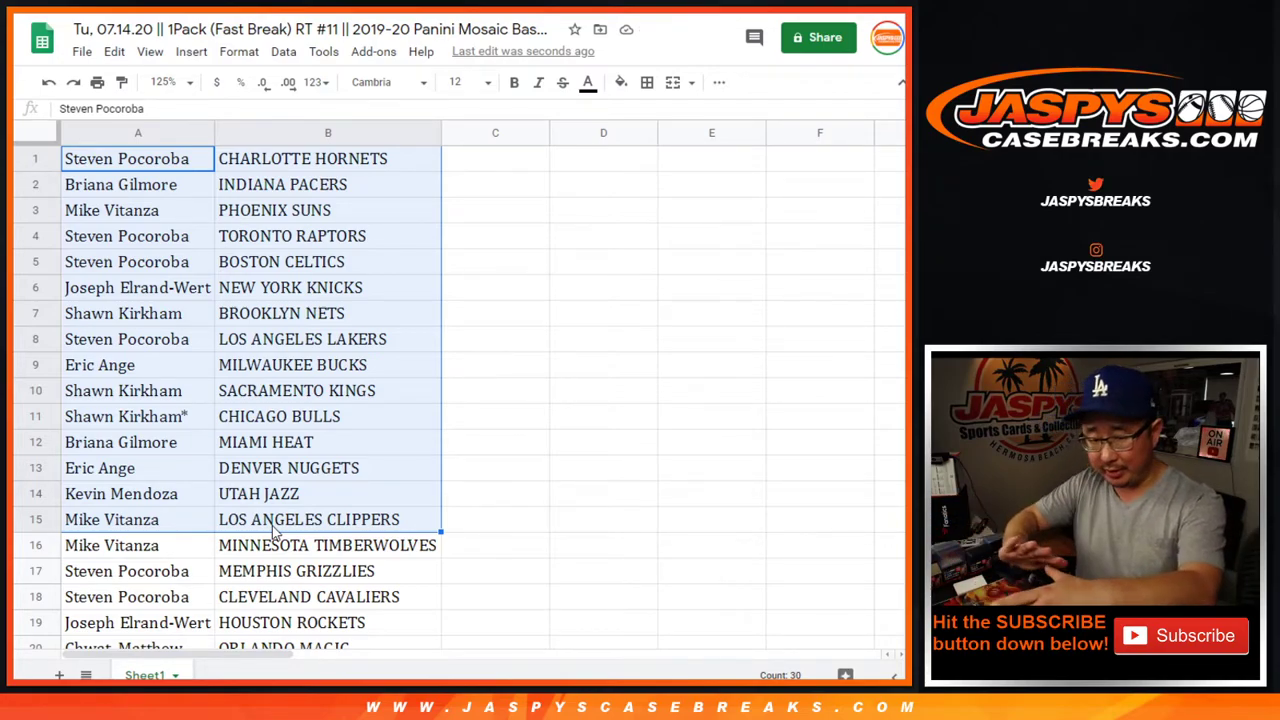
scroll(312, 410, down, 5)
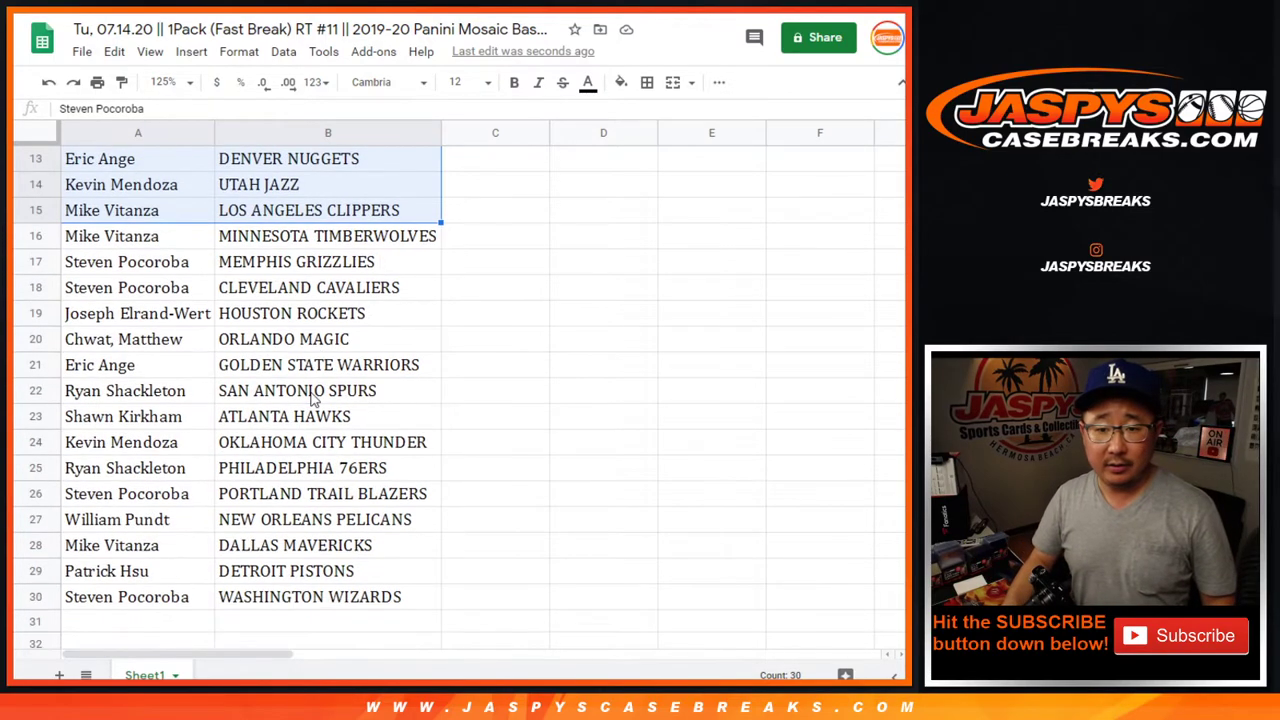
click(200, 242)
shift+click(356, 600)
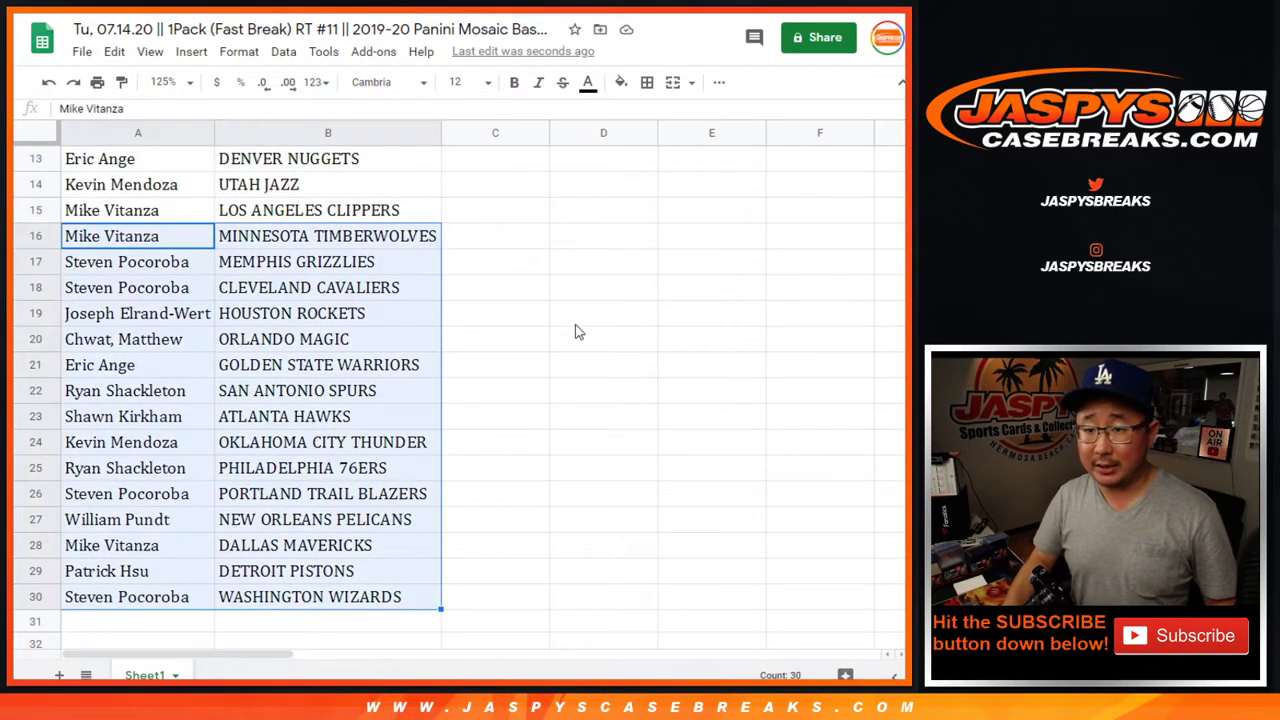
scroll(523, 340, up, 5)
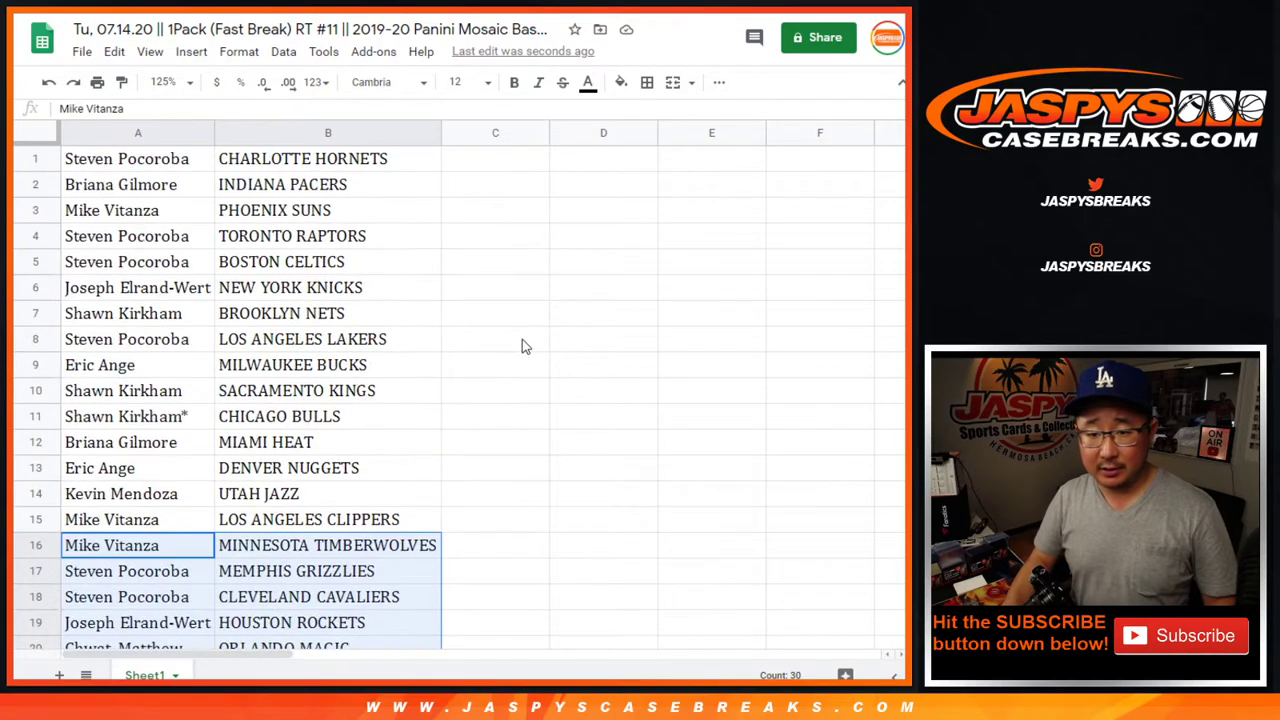
scroll(517, 277, down, 5)
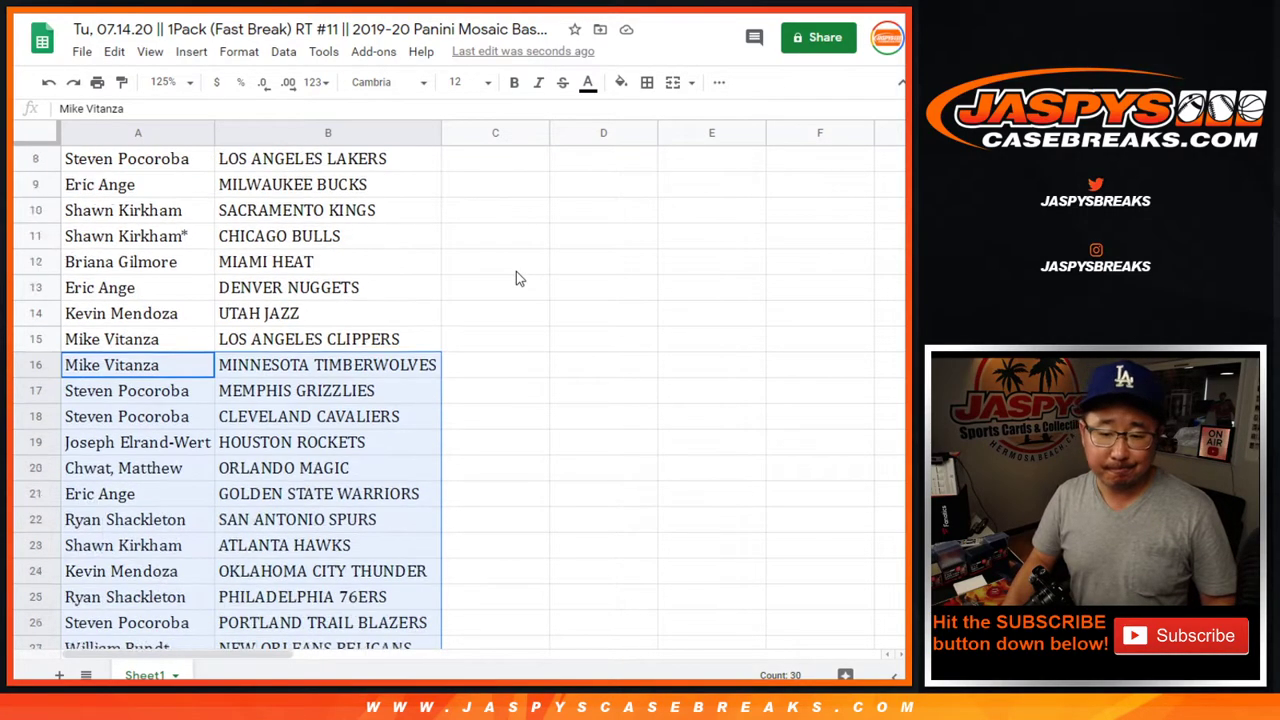
scroll(517, 277, up, 5)
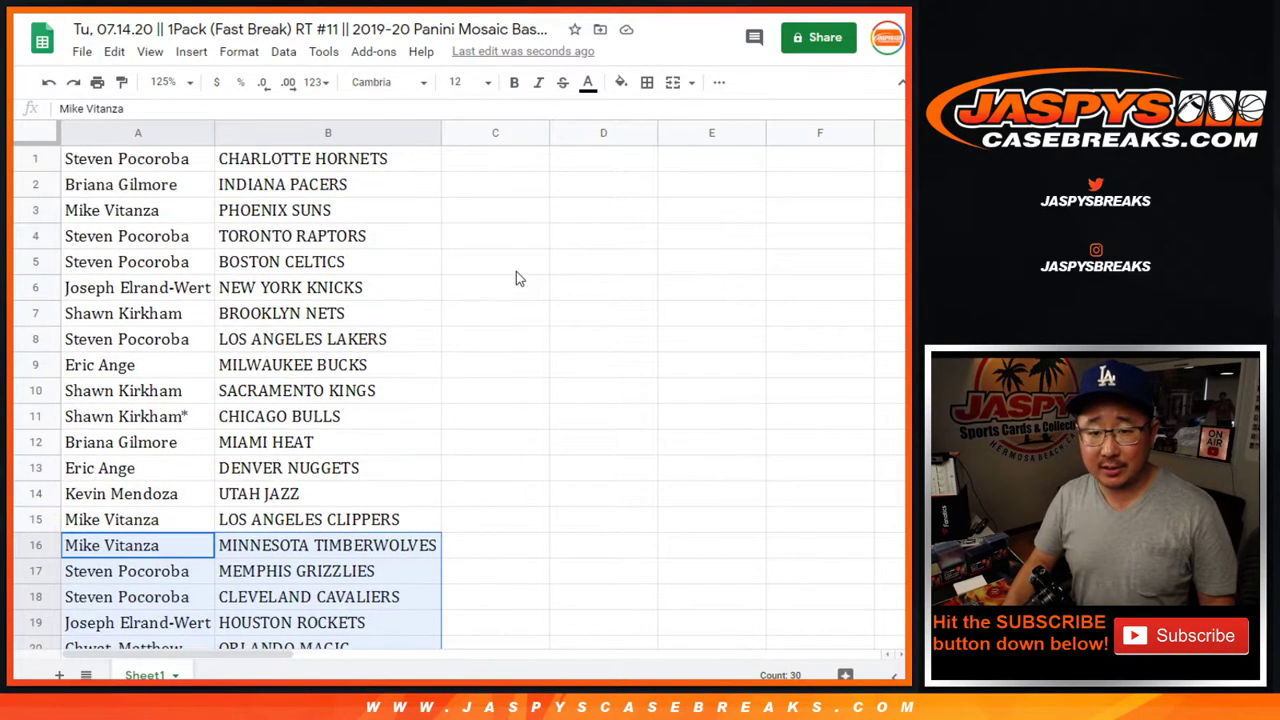
Step: Set the sheet's zoom to 80% and sort the whole sheet by the team names in column B, A to Z
click(163, 82)
key(Return)
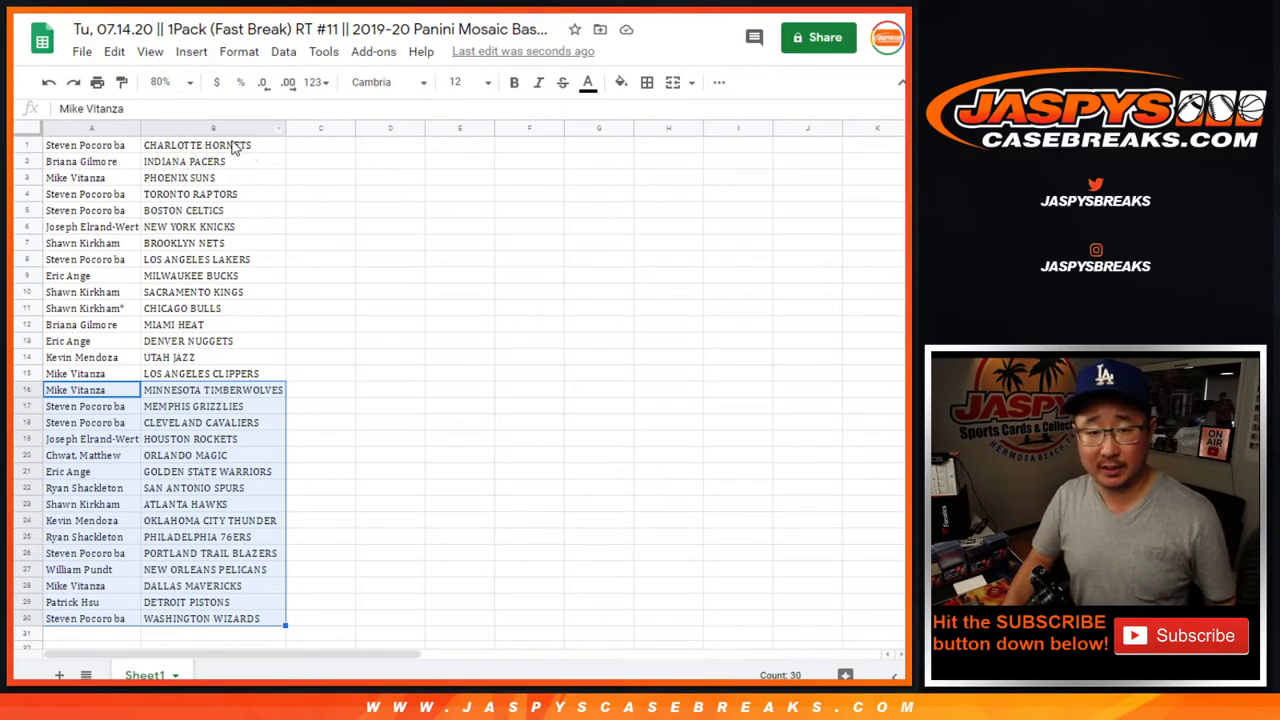
click(228, 128)
click(283, 51)
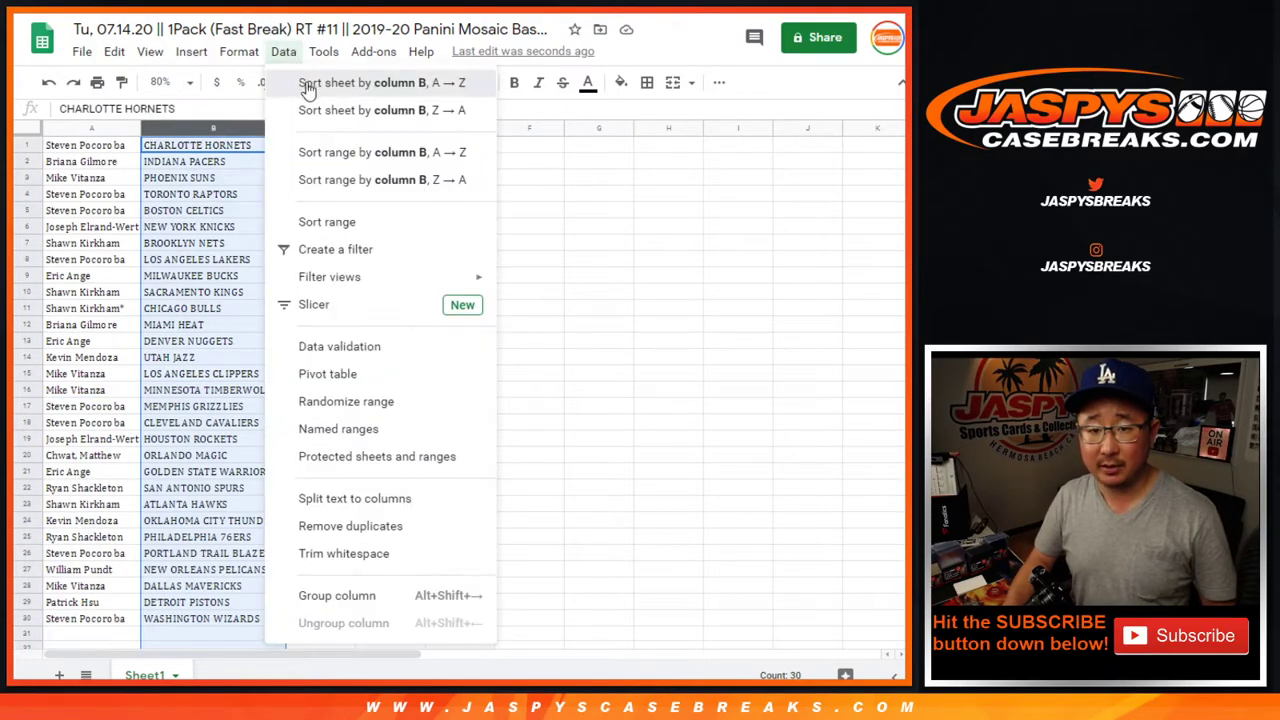
click(308, 88)
Step: Apply all borders to the customer and team table in A1:B30 and center its text horizontally
click(652, 82)
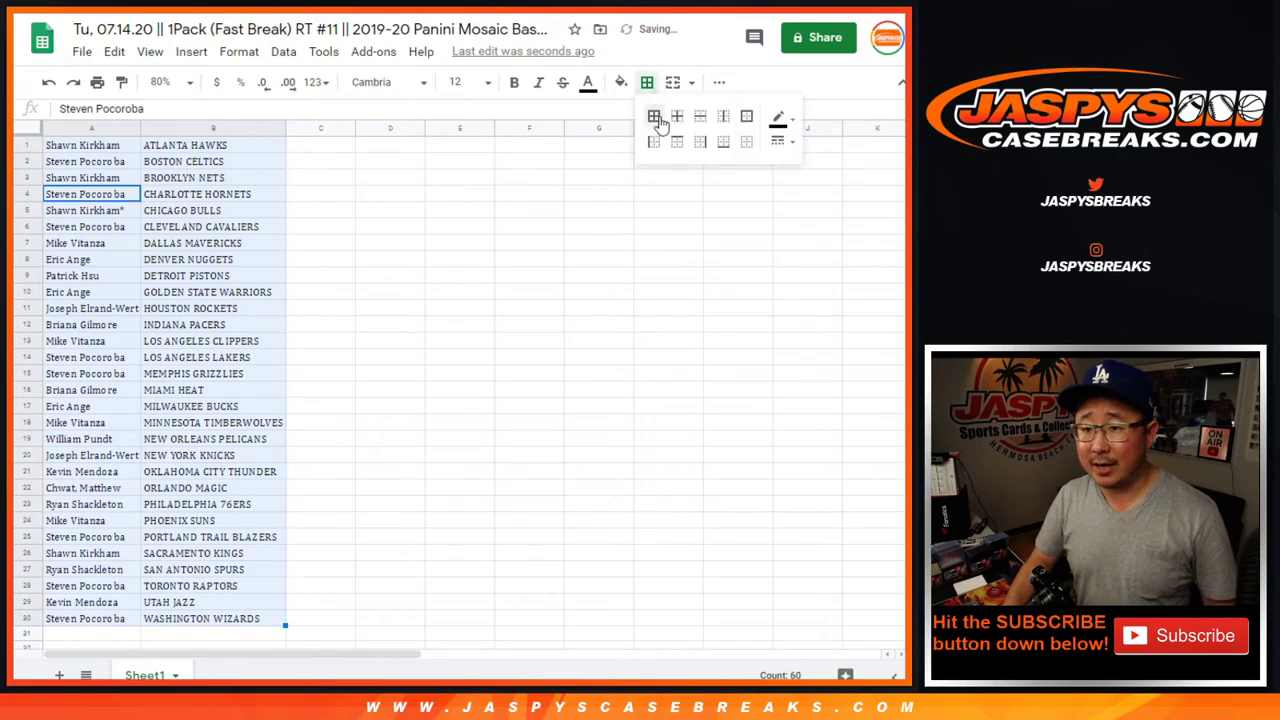
click(654, 117)
click(719, 82)
click(463, 114)
click(479, 147)
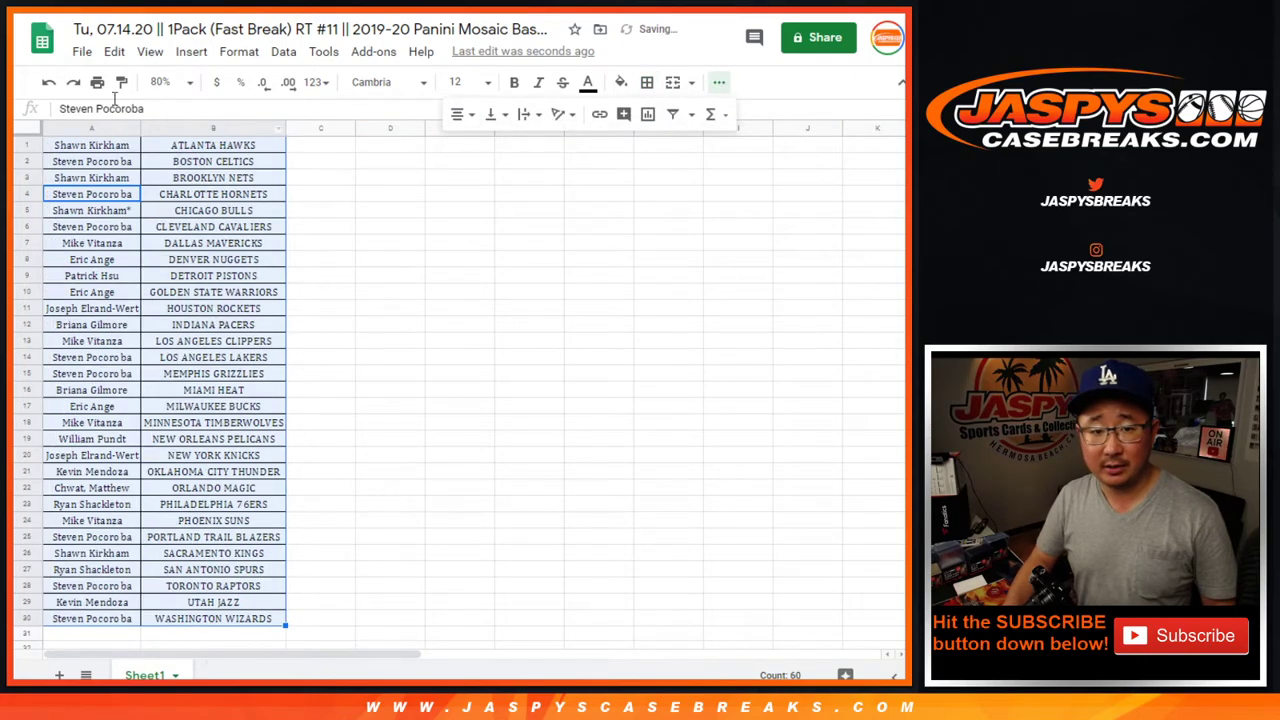
Step: Print the current sheet in portrait orientation with the workbook title included in the headers and footers
click(97, 82)
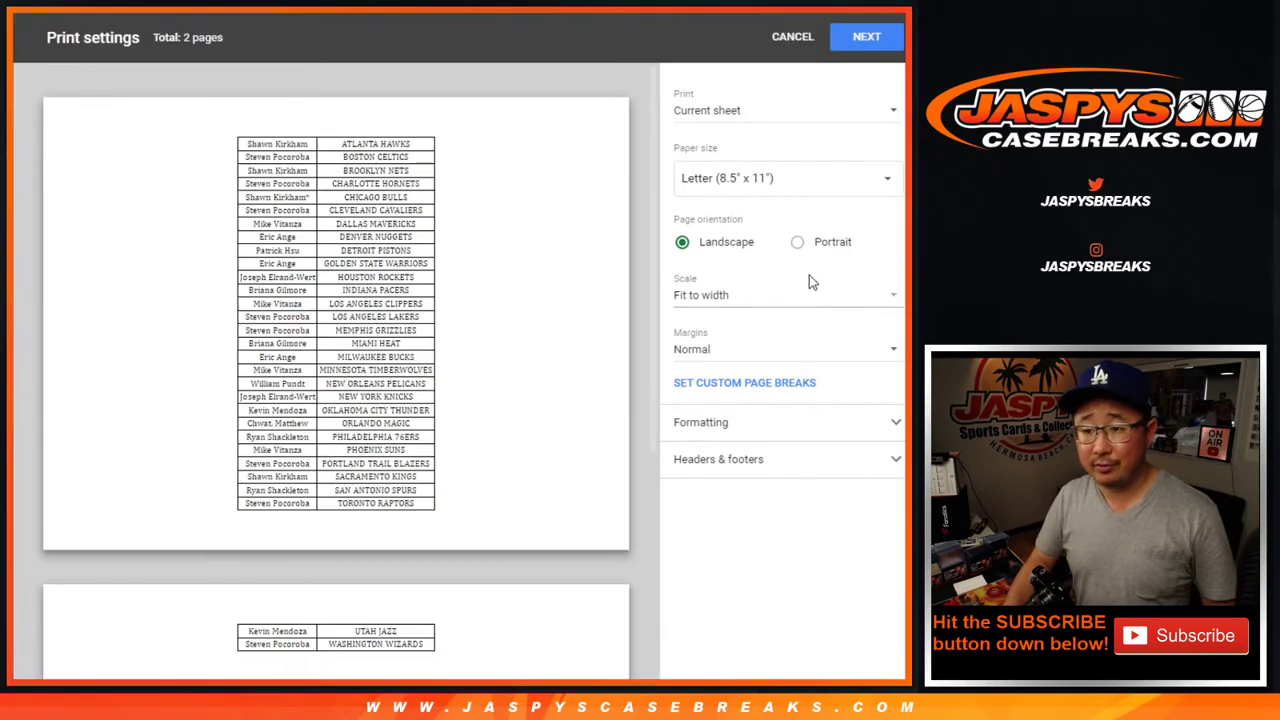
click(797, 242)
click(745, 459)
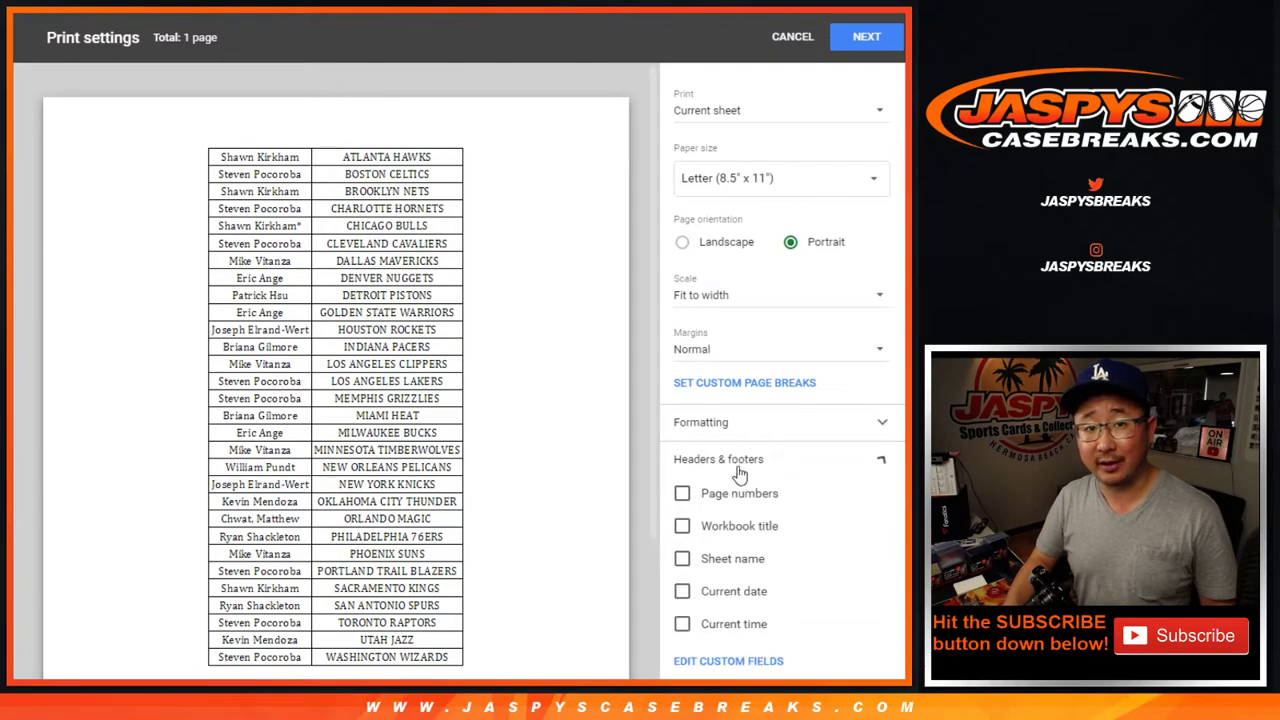
click(720, 533)
click(852, 37)
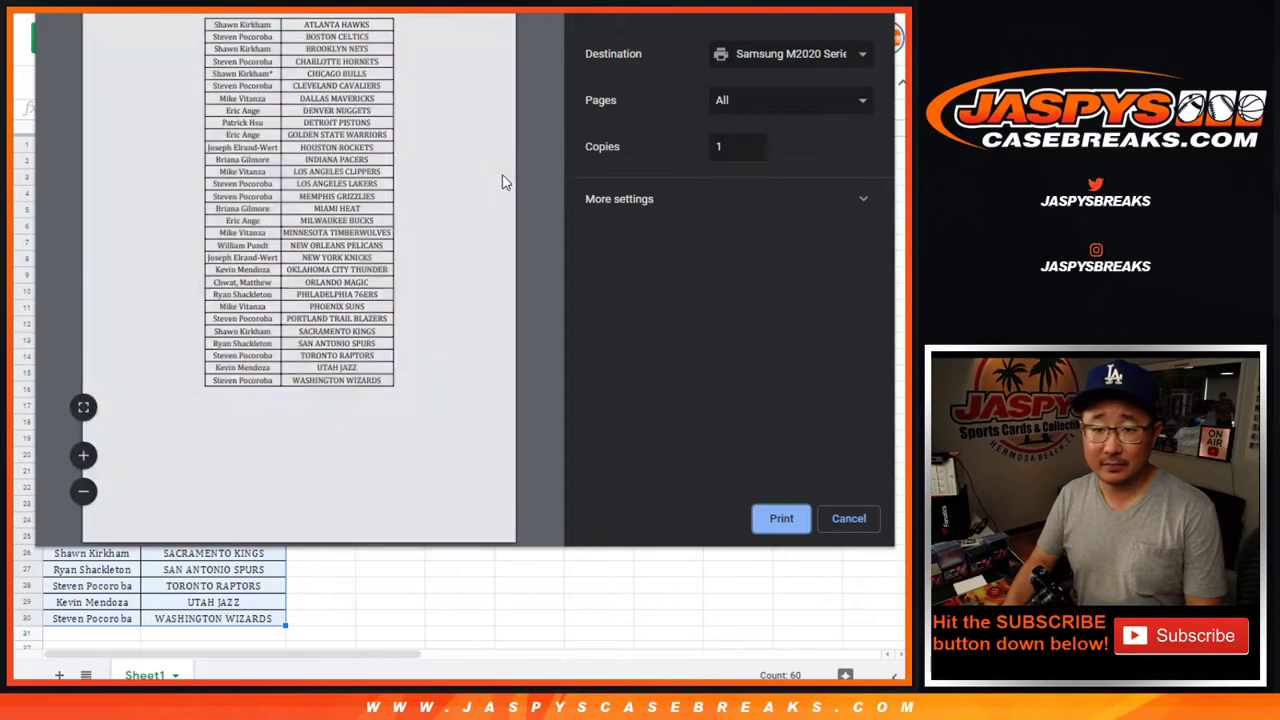
key(Return)
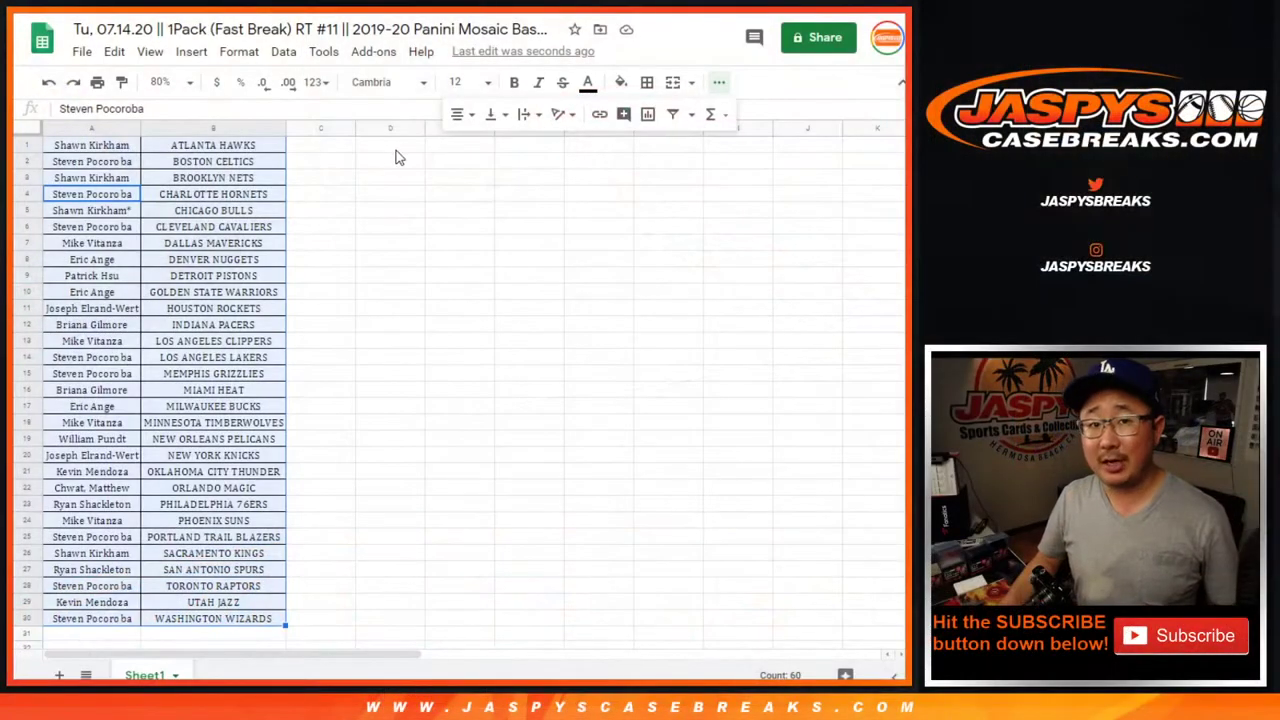
Step: Copy the customer names in A1:A30 into RANDOM.ORG's empty List Randomizer form and check the list through to its end
click(394, 157)
click(124, 148)
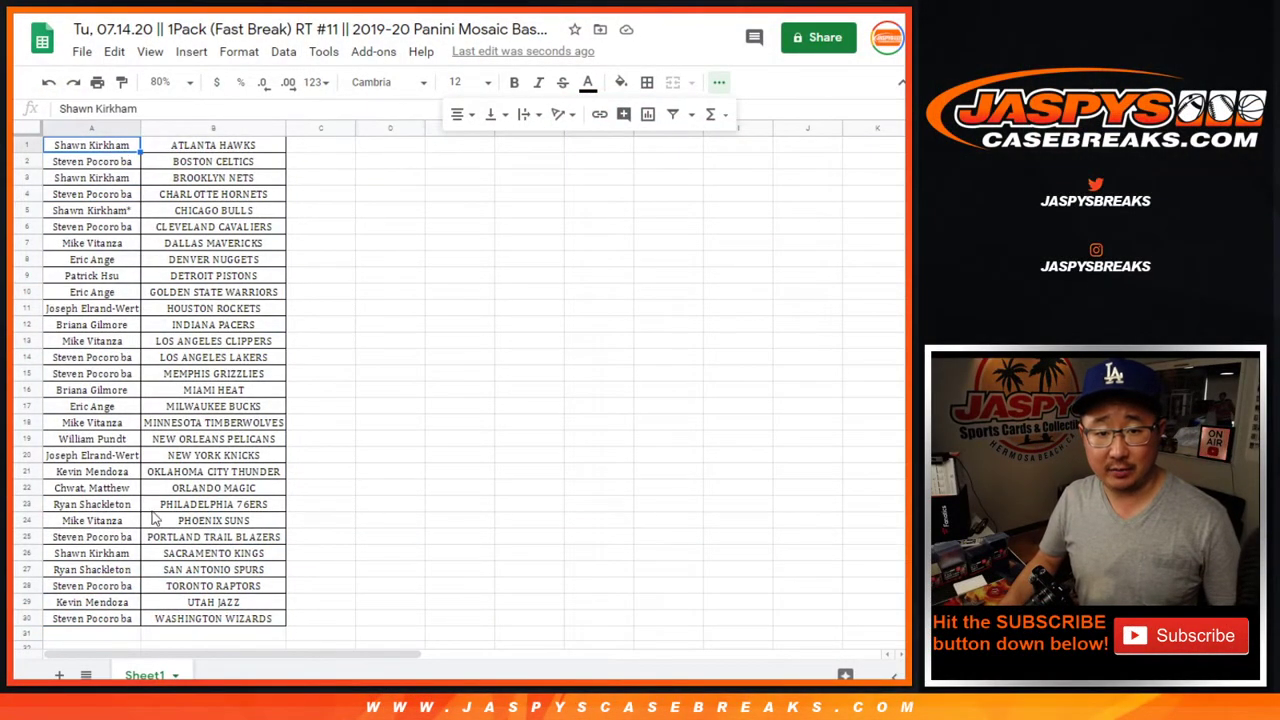
shift+click(108, 620)
key(ctrl+c)
key(ctrl+Tab)
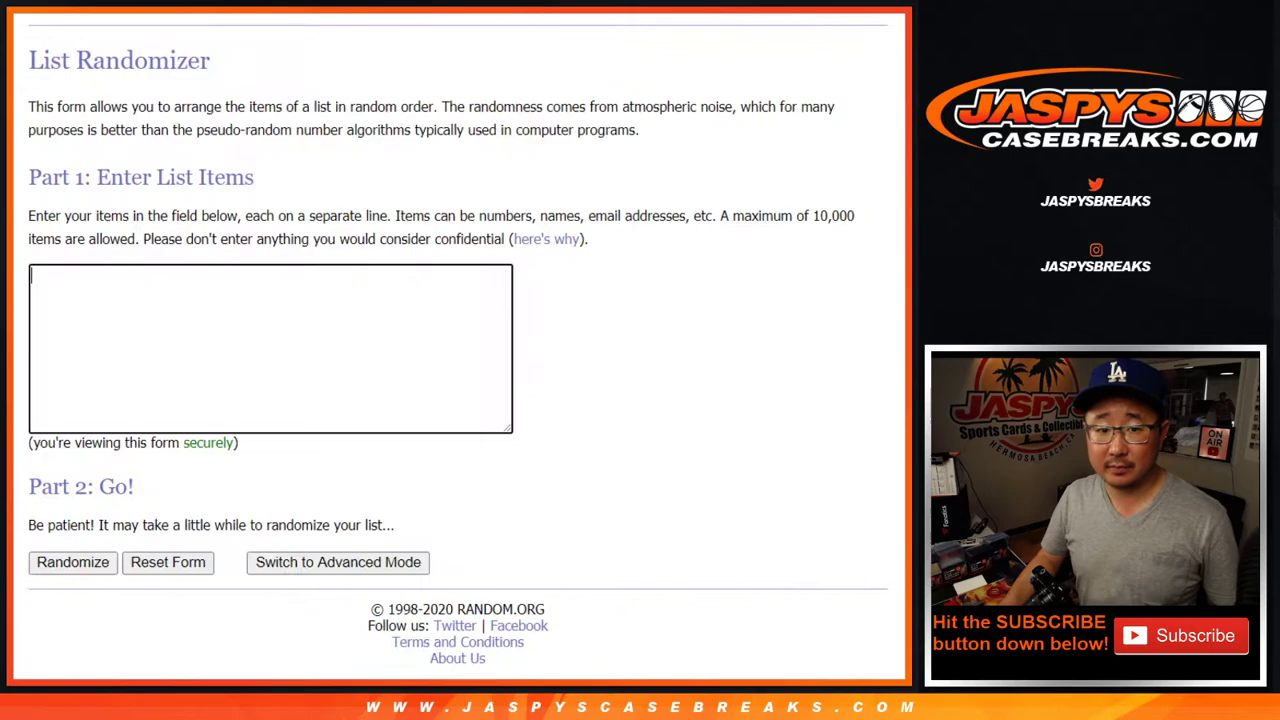
key(ctrl+v)
scroll(371, 366, up, 4)
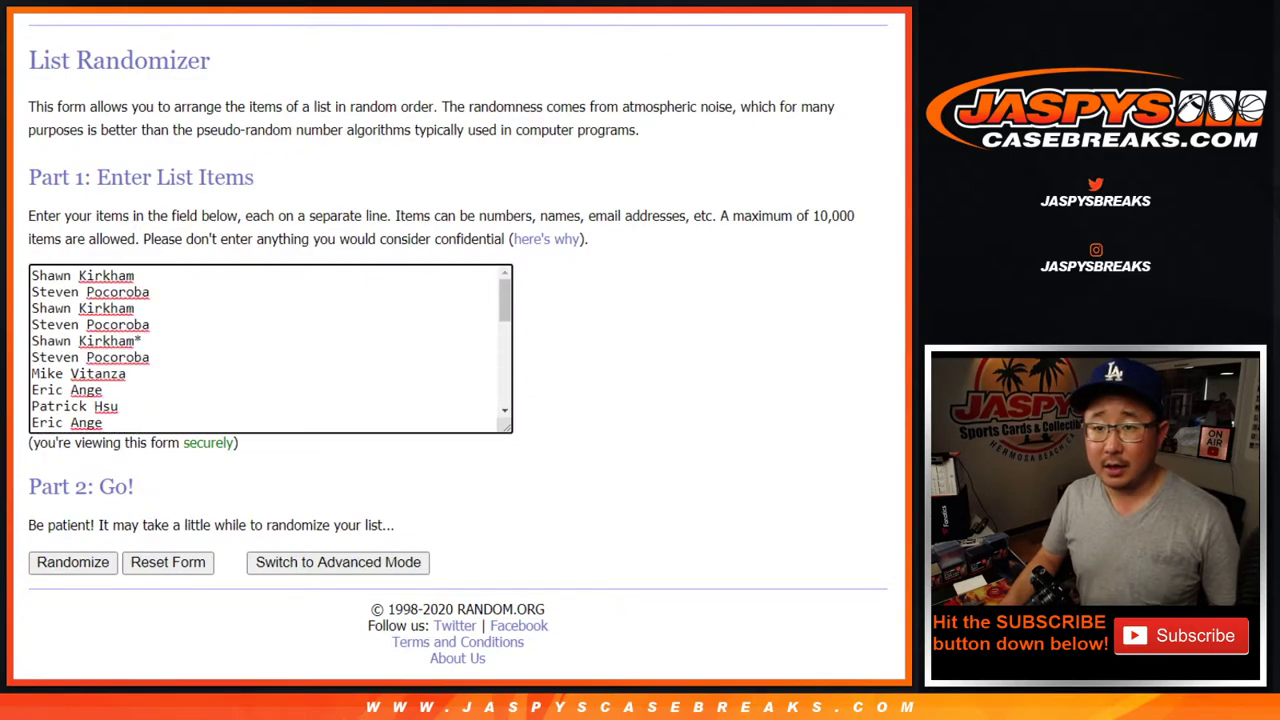
key(ctrl+shift+Tab)
key(ctrl+Tab)
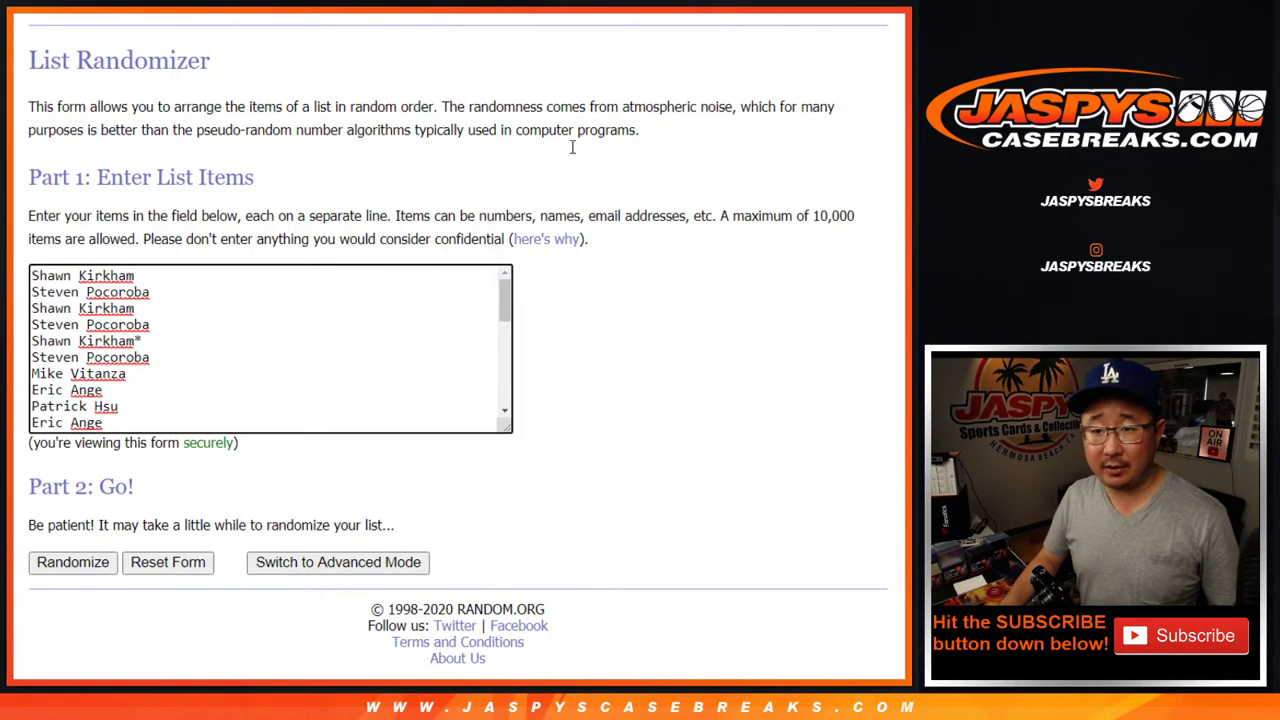
drag(506, 288, 523, 437)
Step: Roll two virtual dice in RANDOM.ORG's Dice Roller
key(ctrl+Tab)
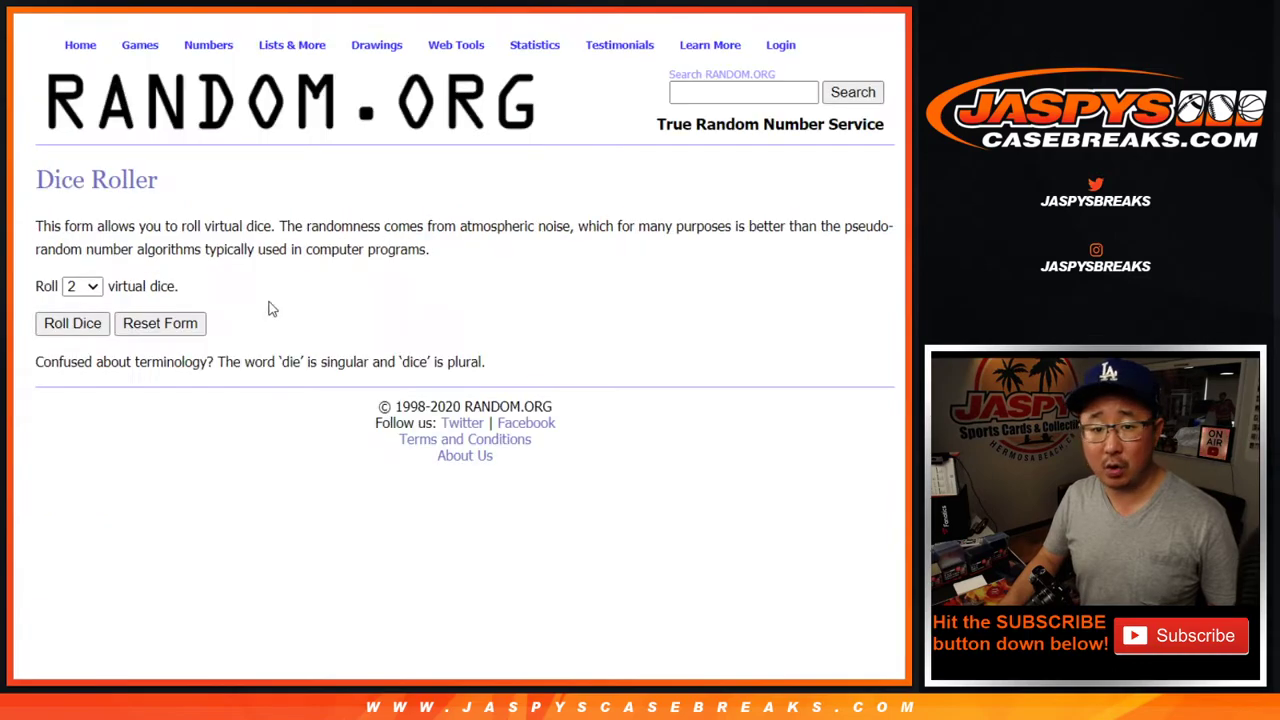
click(56, 330)
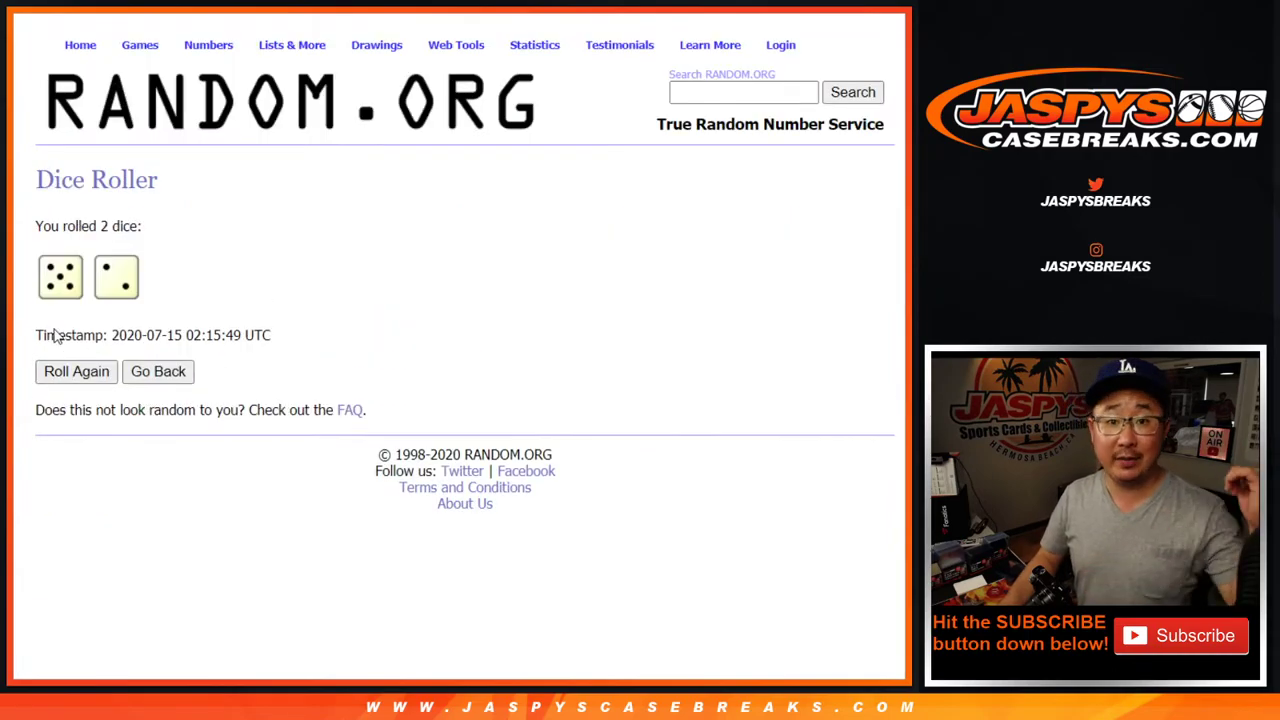
Step: Return to the List Randomizer and randomize the pasted list of customer names seven times
key(ctrl+Tab)
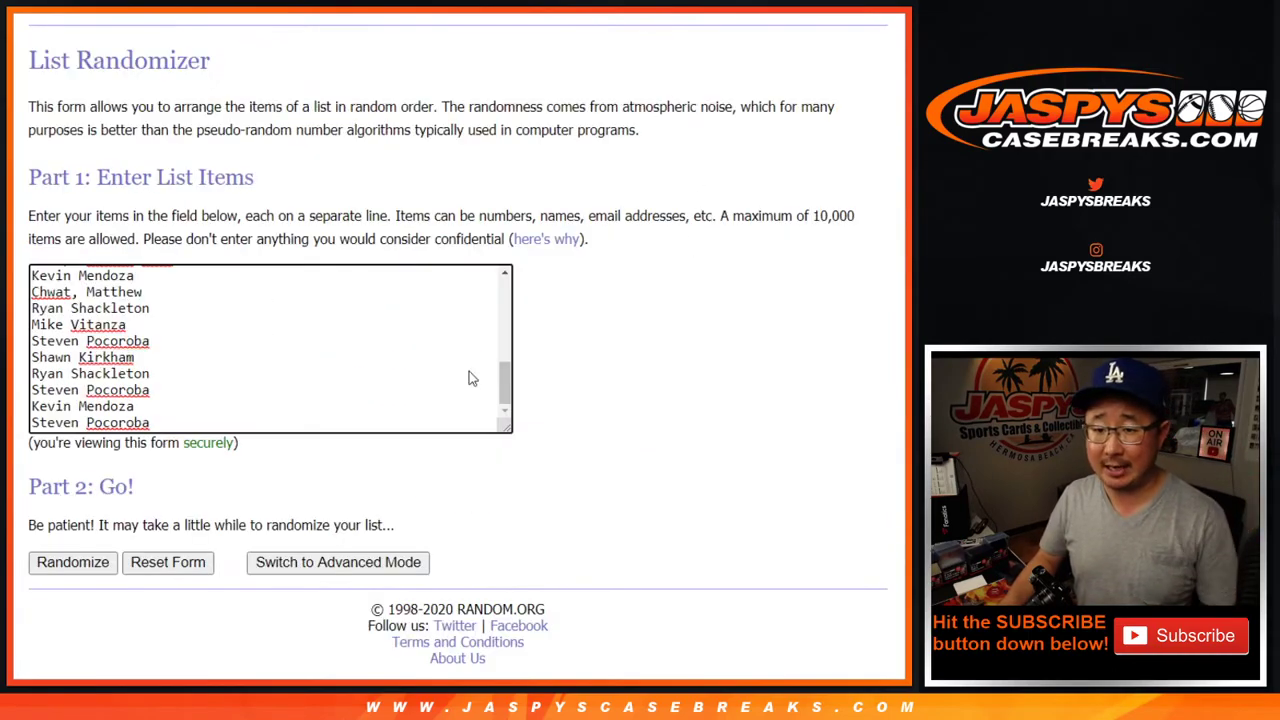
click(68, 562)
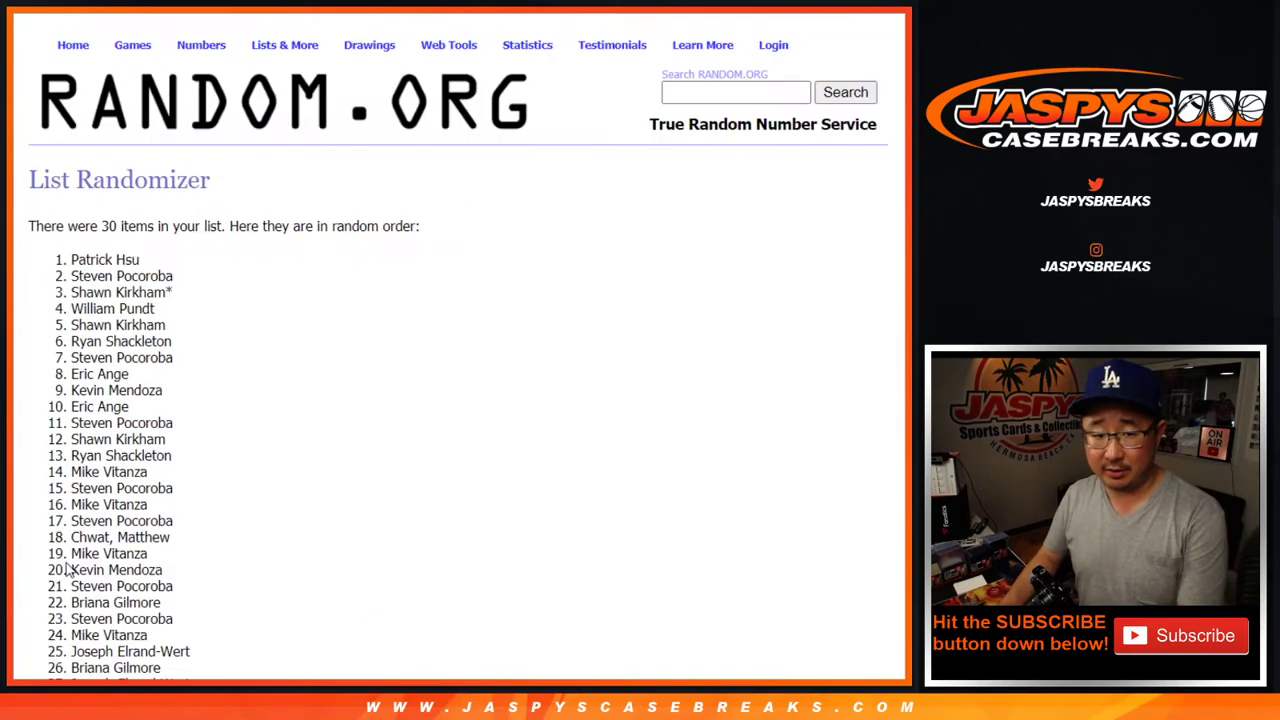
scroll(68, 567, down, 3)
click(56, 562)
scroll(68, 567, down, 3)
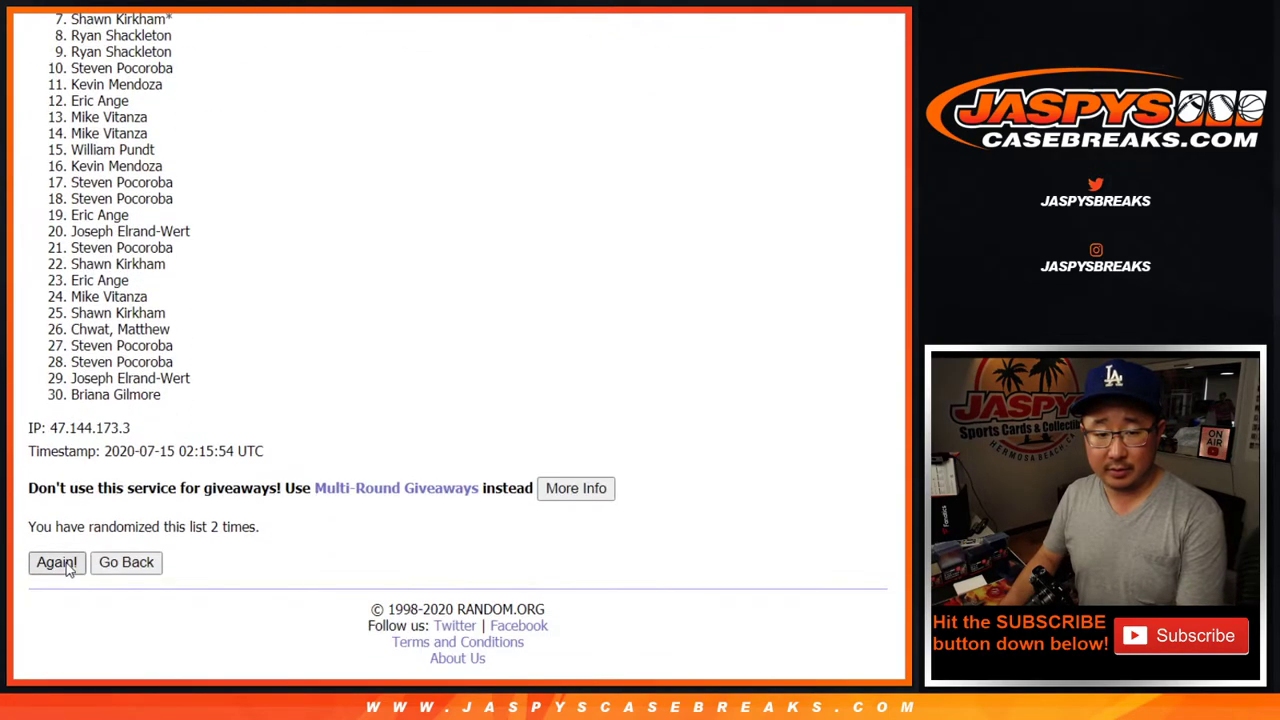
click(56, 562)
click(56, 562)
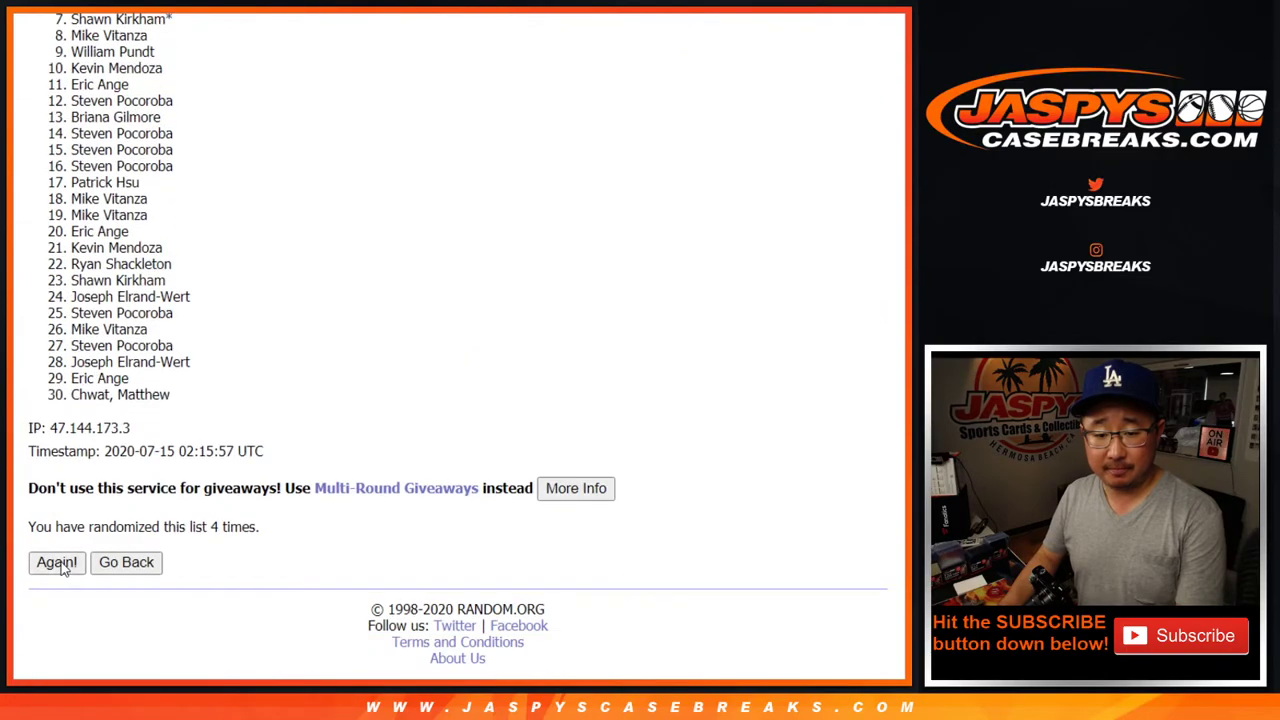
click(56, 562)
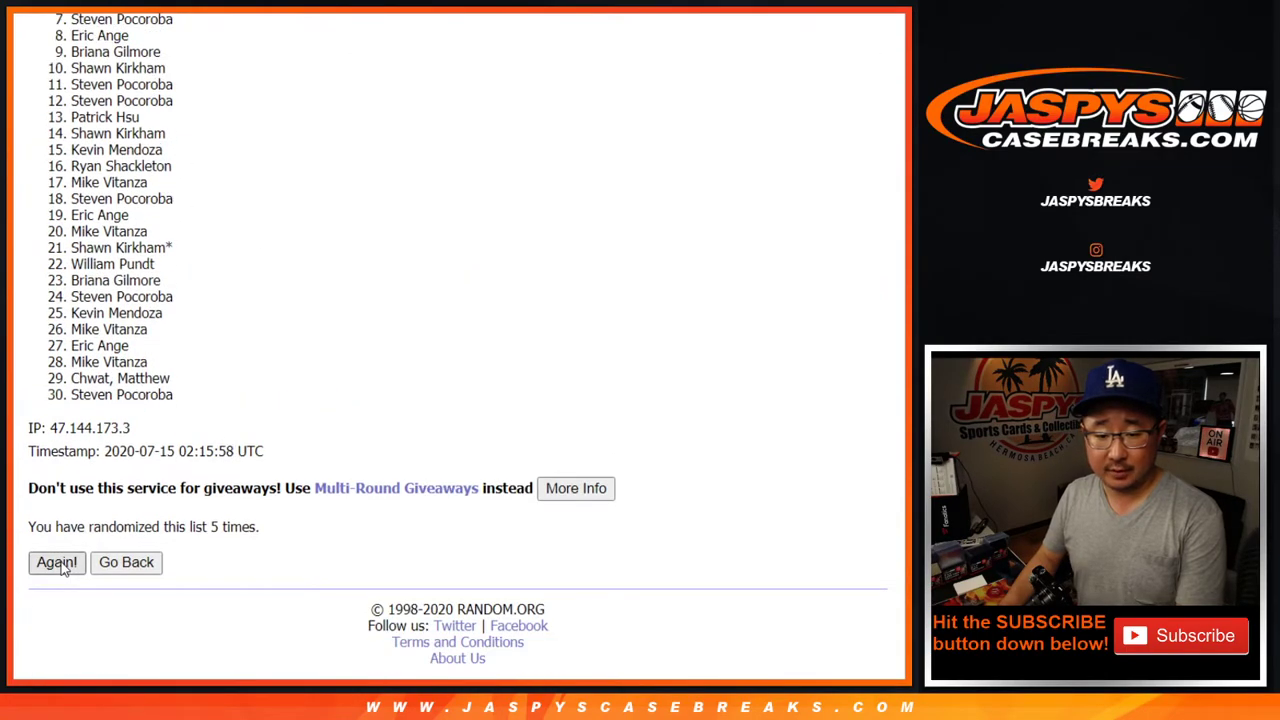
click(56, 562)
click(56, 562)
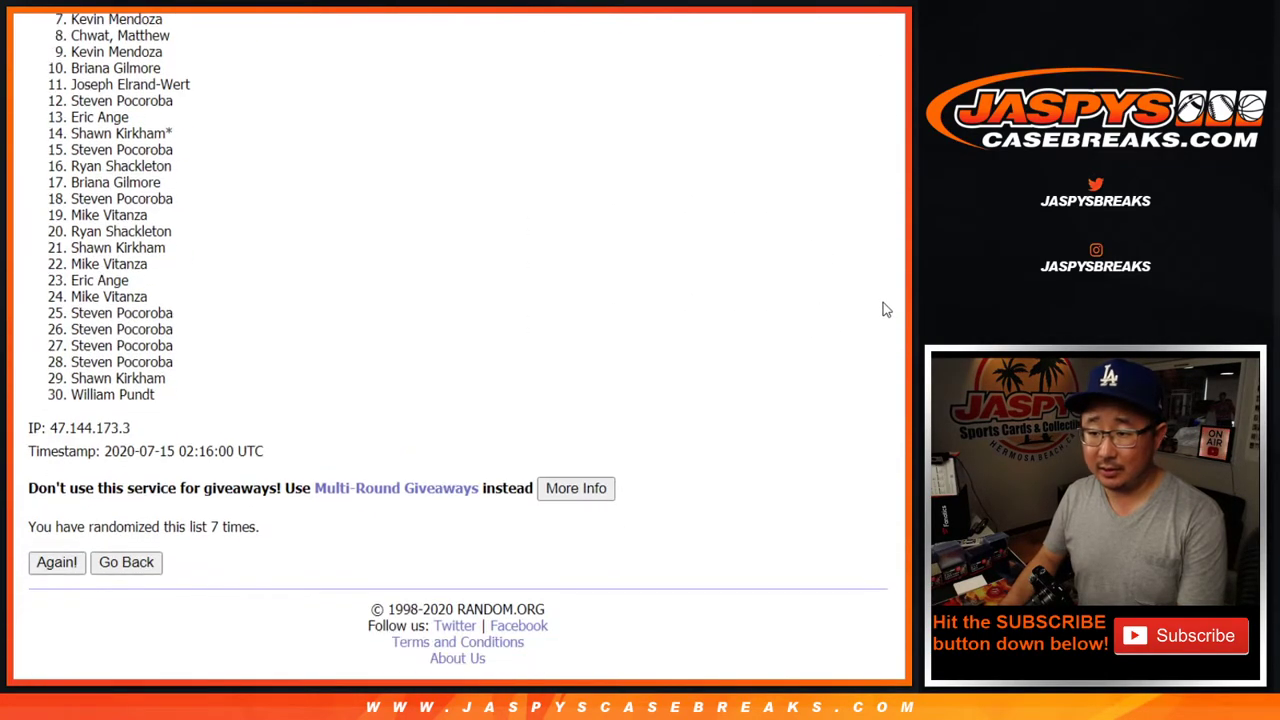
Step: Review the final randomized customer list from the end to the beginning and highlight the first three names
scroll(458, 346, up, 2)
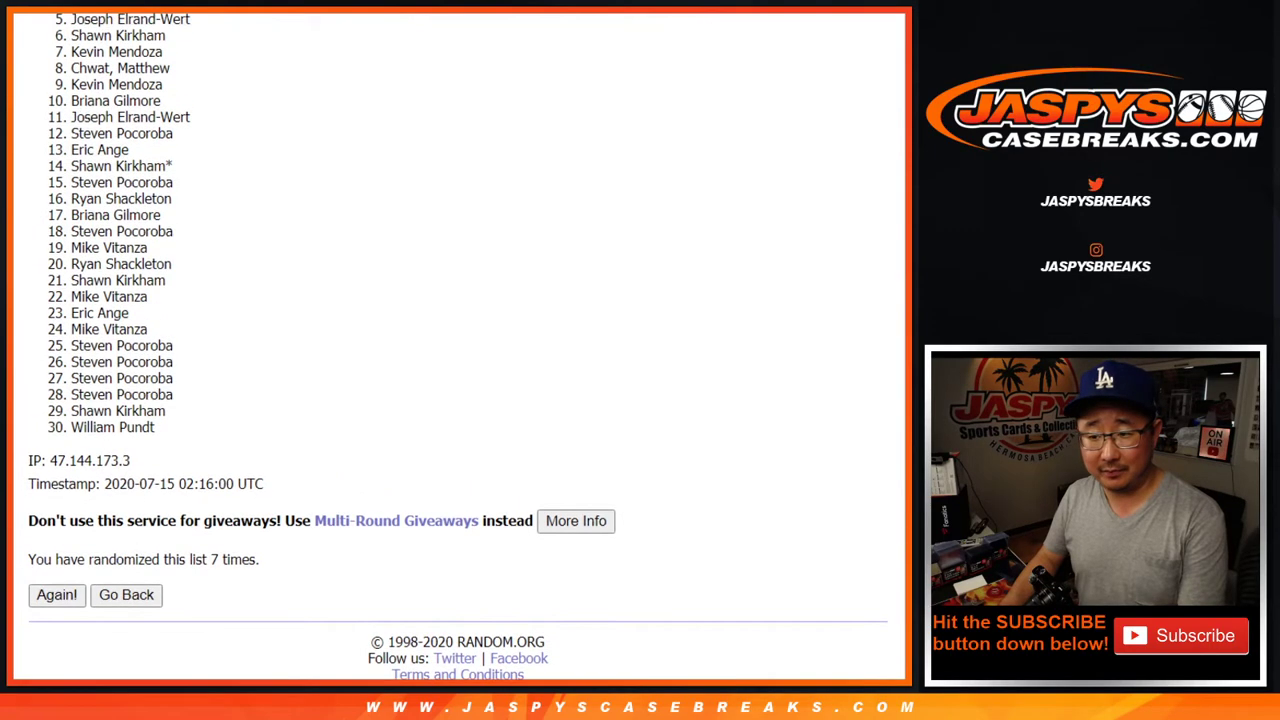
scroll(458, 346, up, 1)
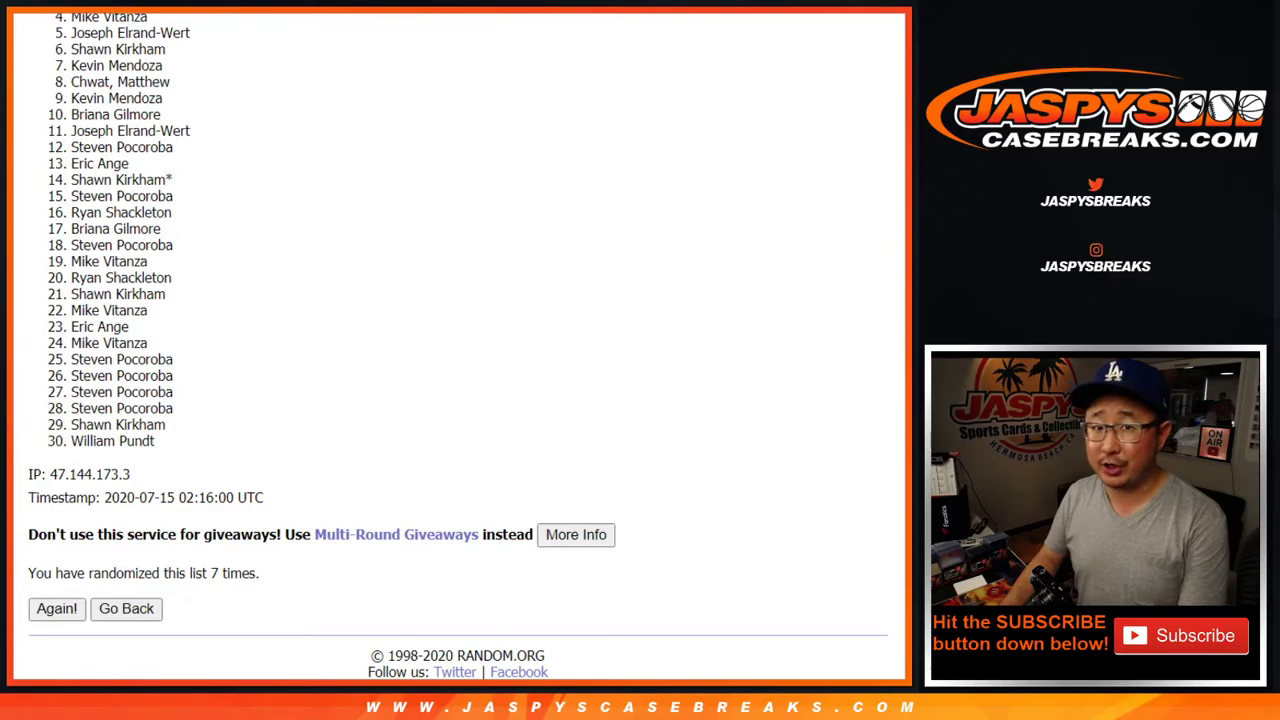
scroll(458, 346, up, 3)
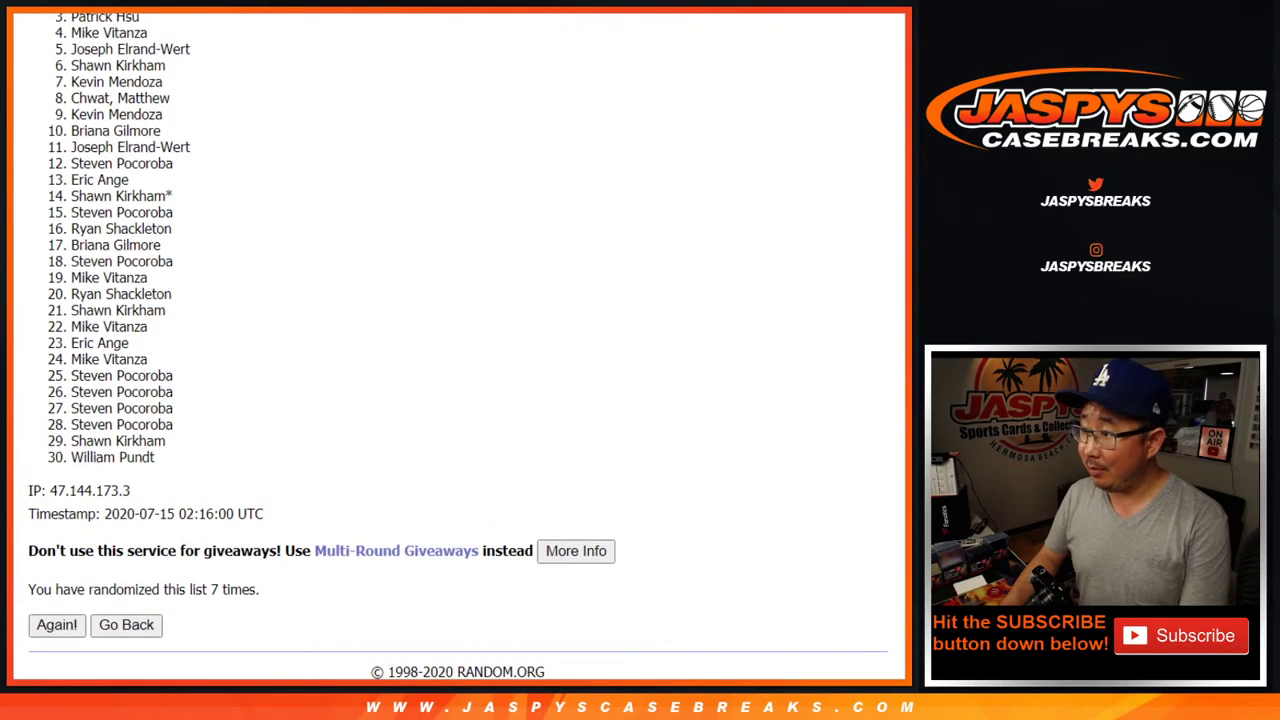
scroll(458, 346, up, 1)
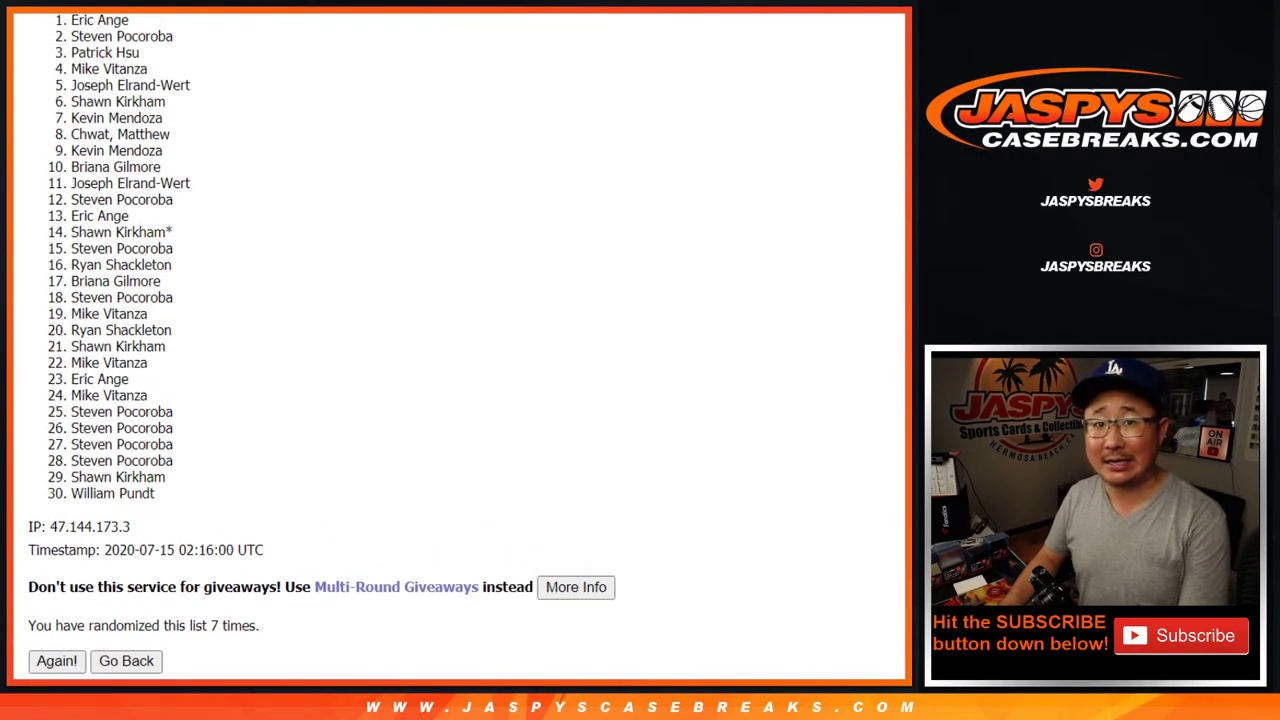
drag(72, 19, 143, 64)
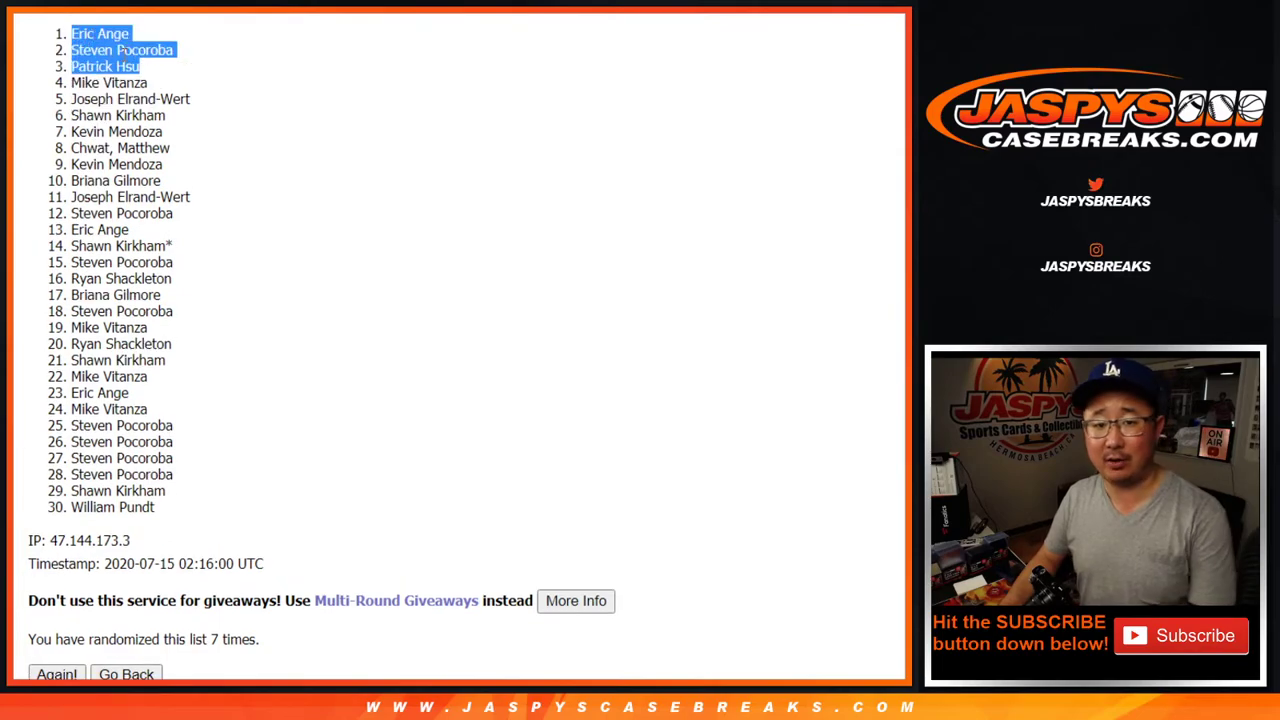